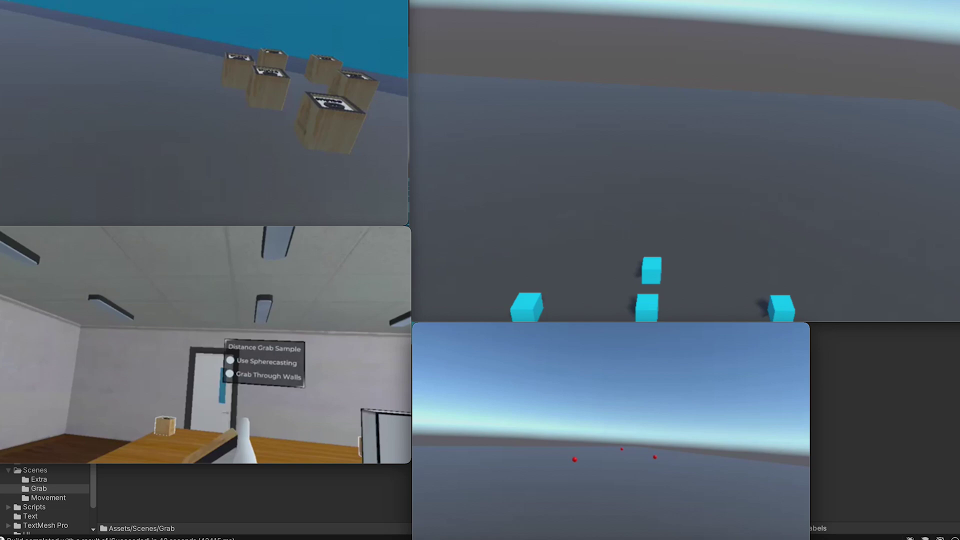
- Play the blue-cube demo video, Grab_Concept.mp4 and Grab.mp4 to review the grab interactions
mouse_move(724, 221)
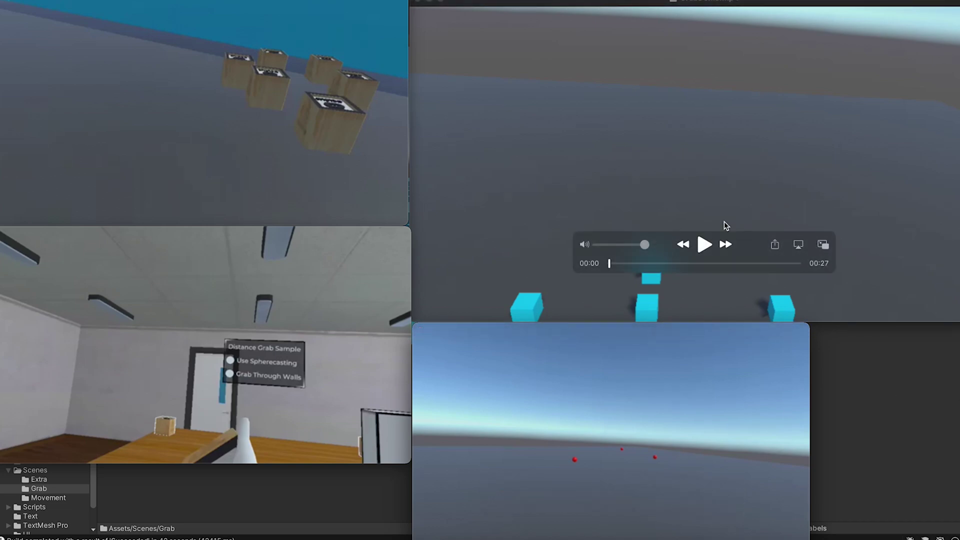
left_click(704, 245)
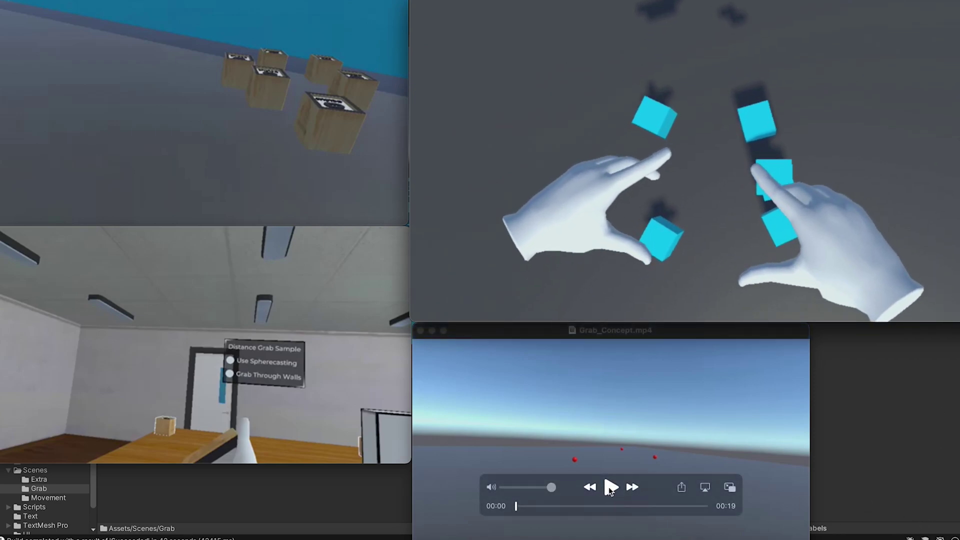
left_click(609, 488)
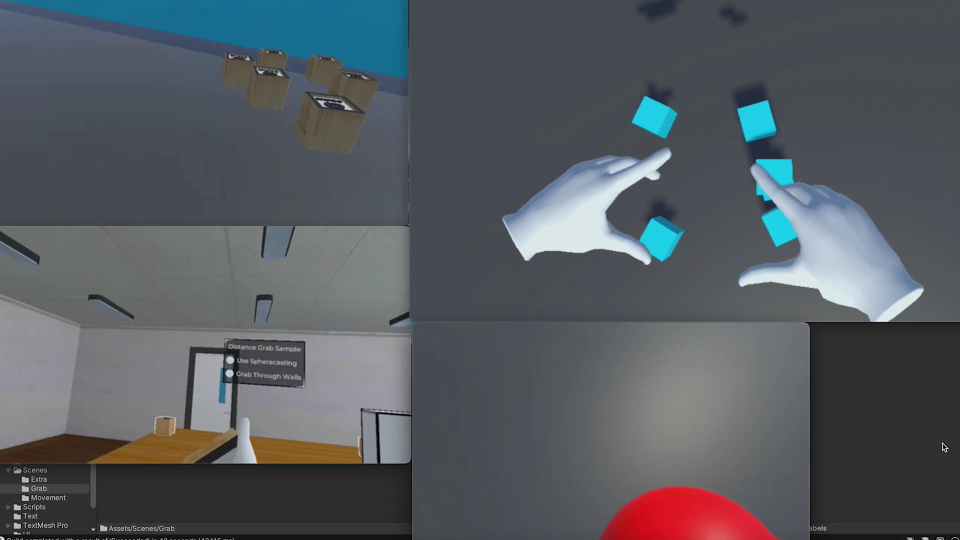
mouse_move(218, 124)
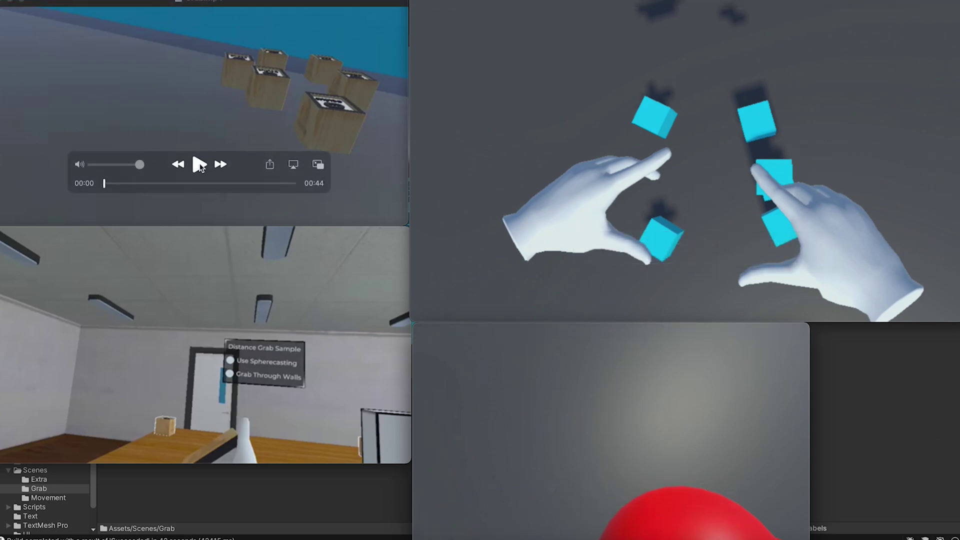
mouse_move(803, 477)
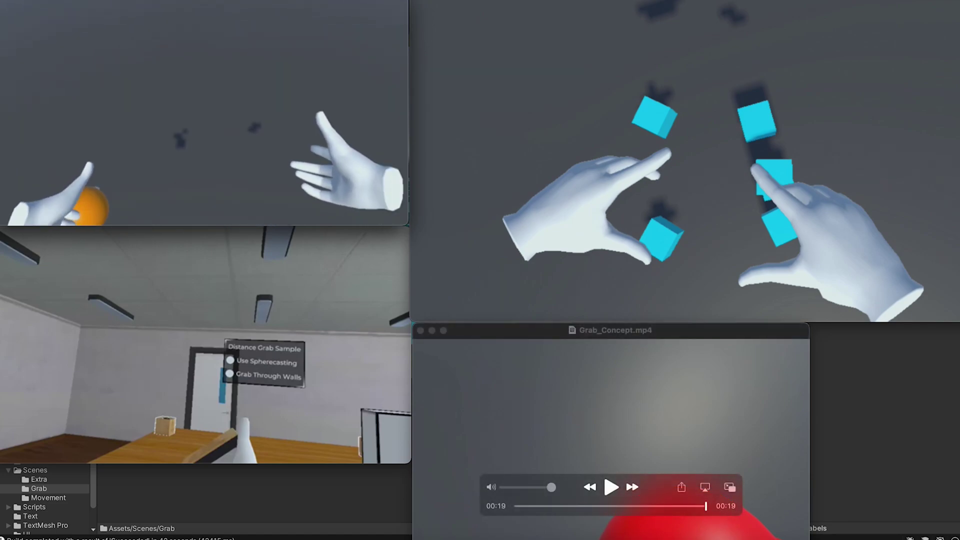
- Play Oculus Demo.mp4 to review the distance grab sample with the Oculus blocks
mouse_move(252, 412)
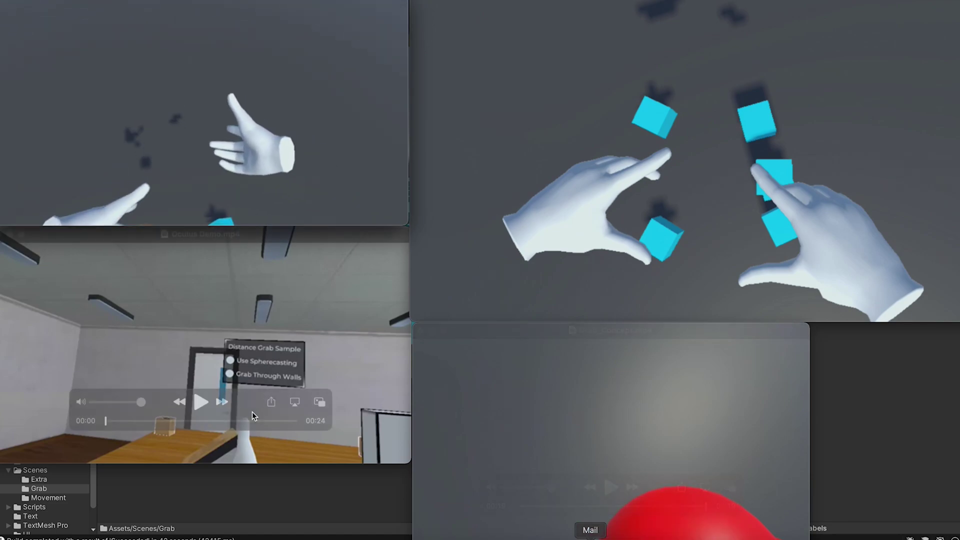
left_click(204, 405)
mouse_move(421, 496)
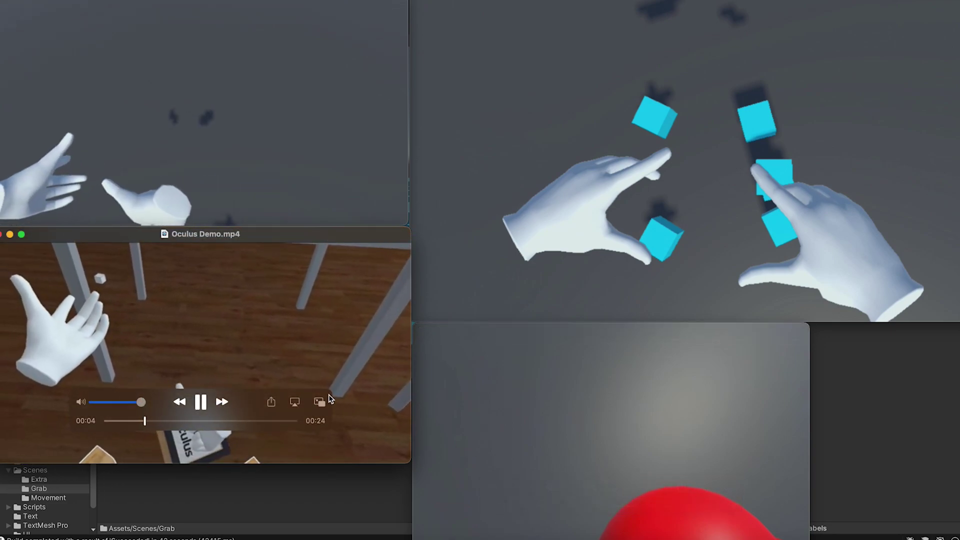
mouse_move(402, 432)
mouse_move(473, 482)
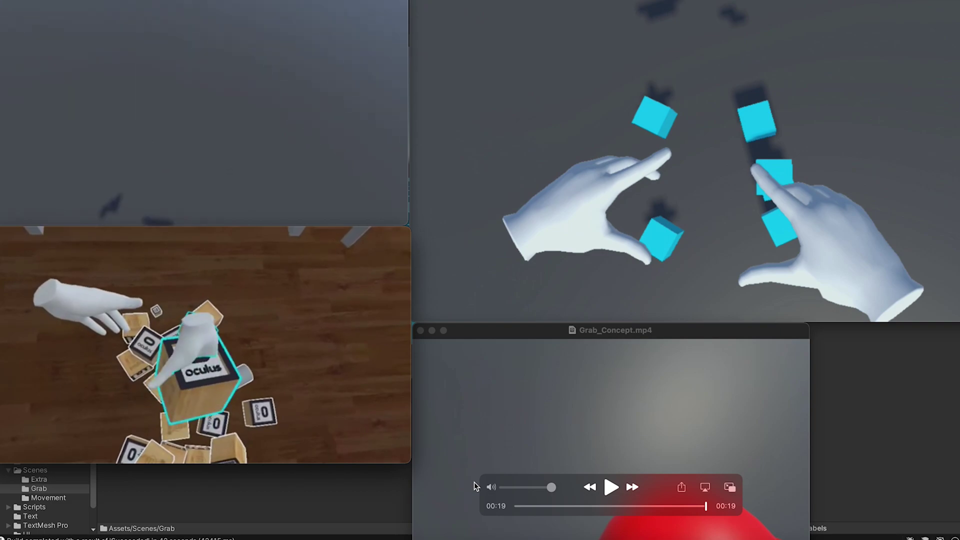
mouse_move(433, 435)
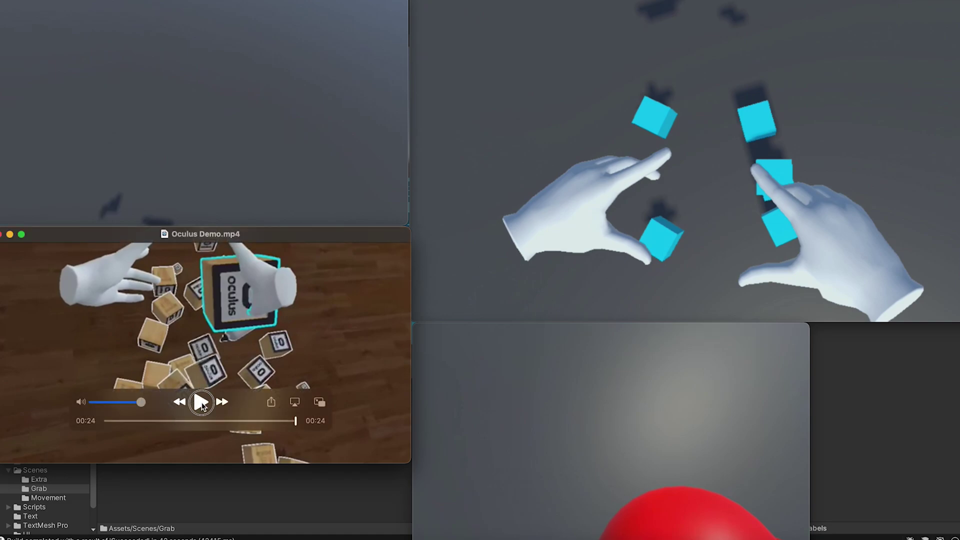
left_click(201, 403)
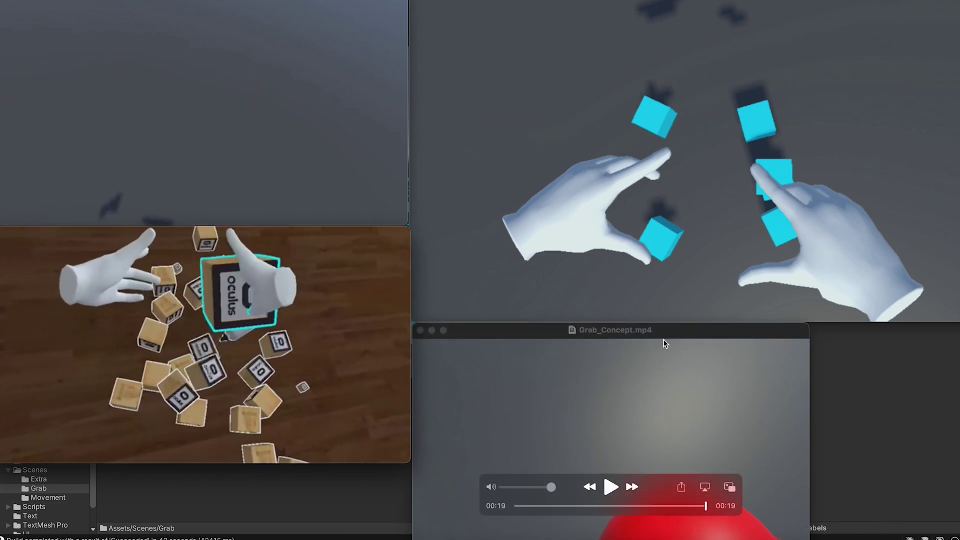
- Move the Grab.mp4 and Oculus Demo.mp4 windows away from the Unity scene hierarchy
mouse_move(650, 284)
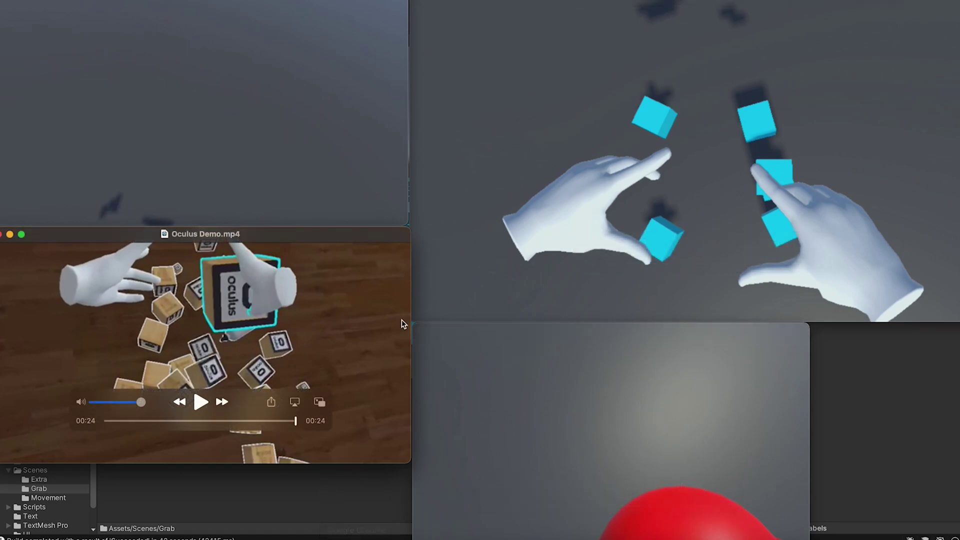
mouse_move(67, 46)
left_click_drag(60, 2, 367, 101)
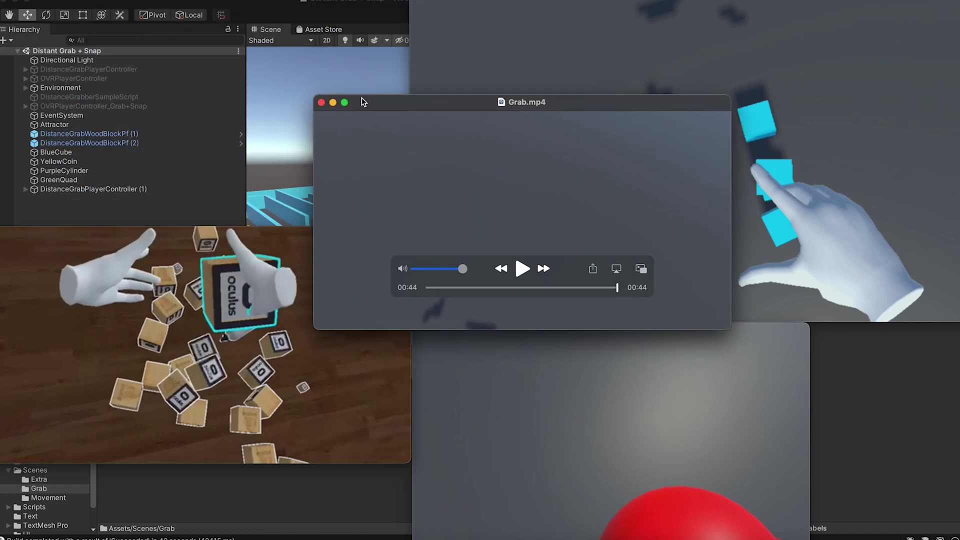
left_click_drag(109, 235, 295, 235)
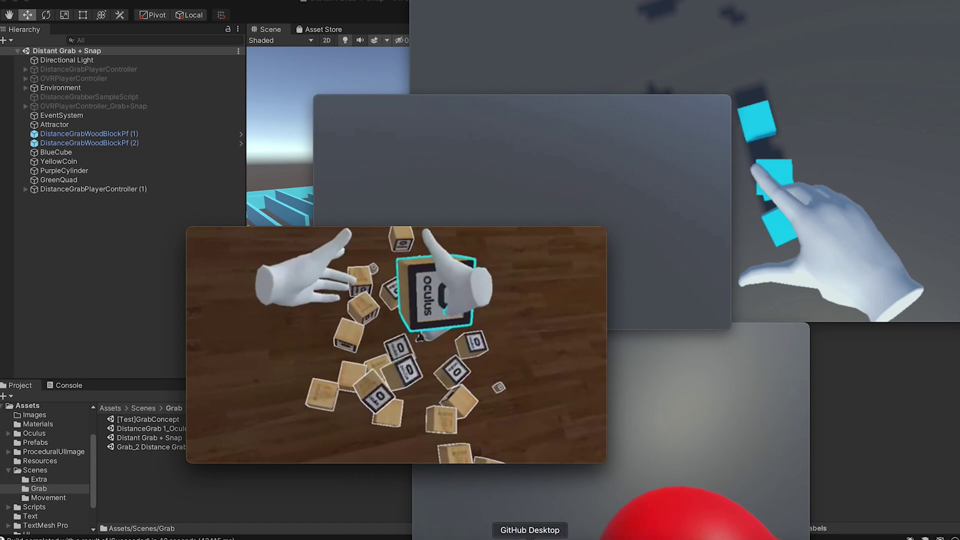
- Switch to the browser showing Oculus Integration in the Unity Asset Store, enlarge its window and look over the package overview
left_click(355, 535)
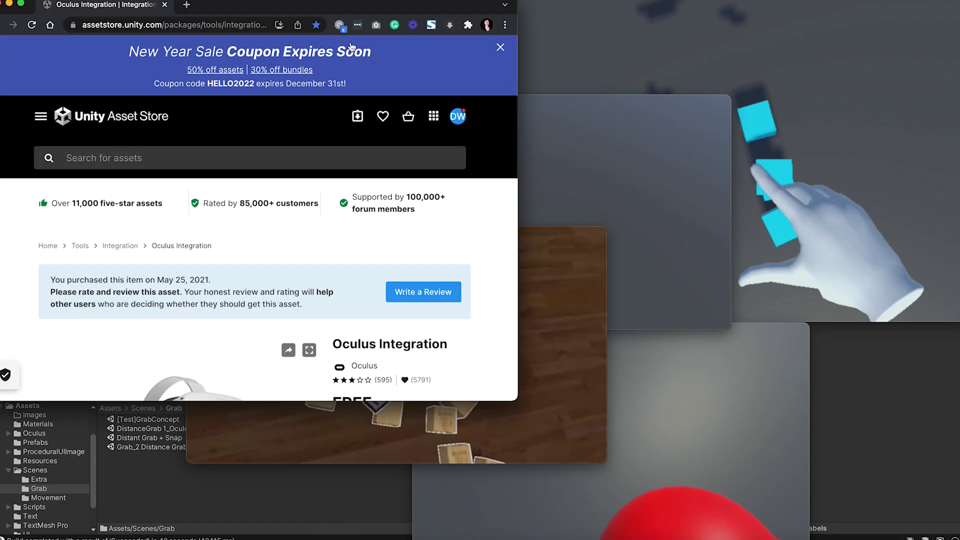
left_click_drag(512, 394, 951, 539)
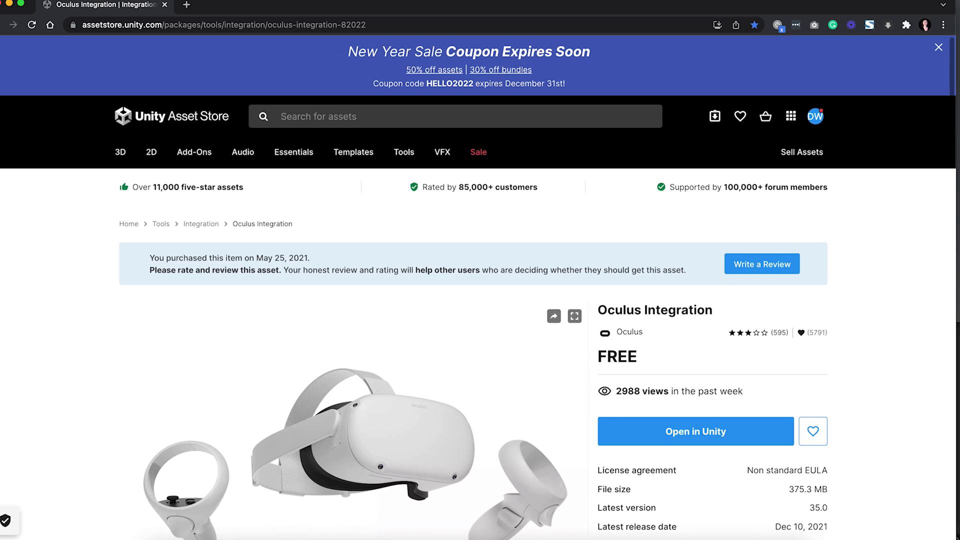
scroll(519, 382, "down", 10)
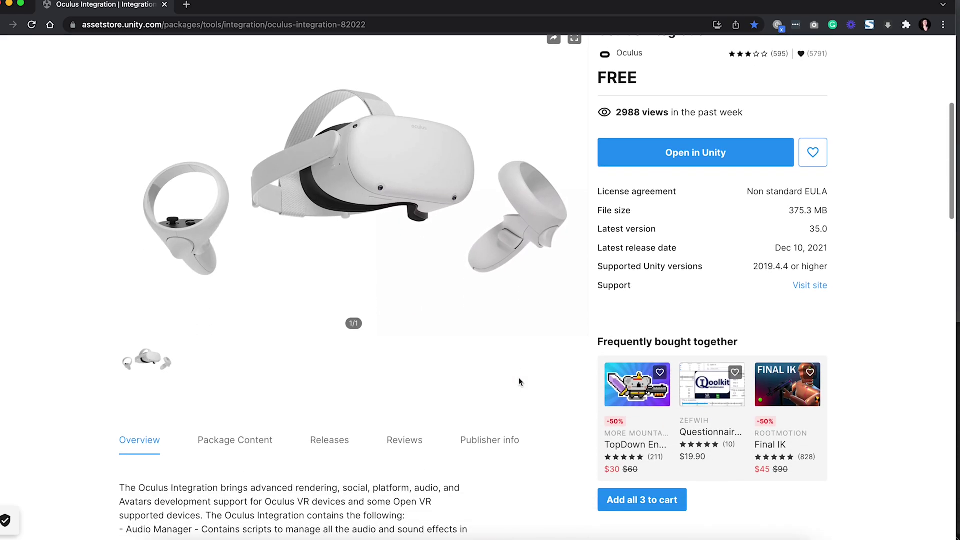
scroll(519, 382, "up", 2)
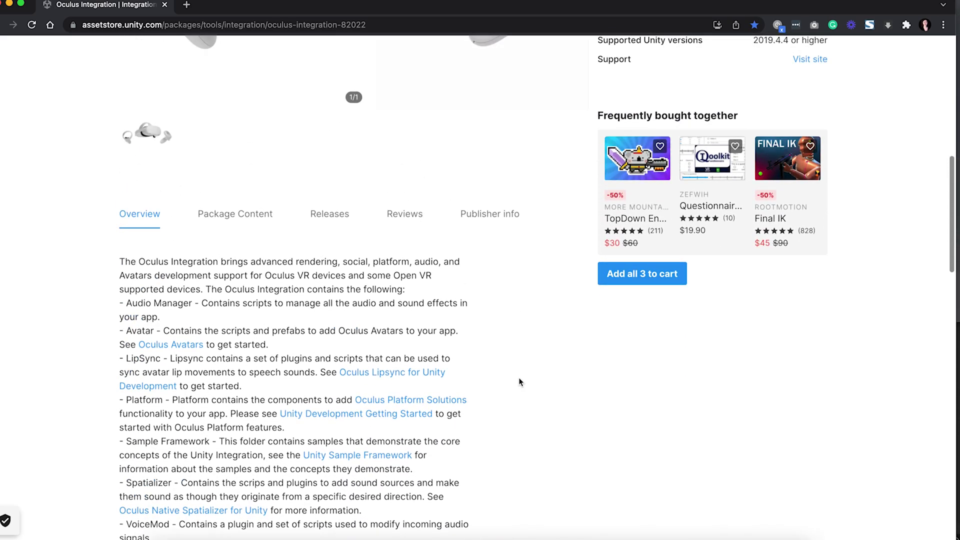
- Examine the Oculus Integration package content, expanding the SampleFramework and Usage folders to locate the DistanceGrab sample
left_click(248, 220)
scroll(291, 341, "down", 1)
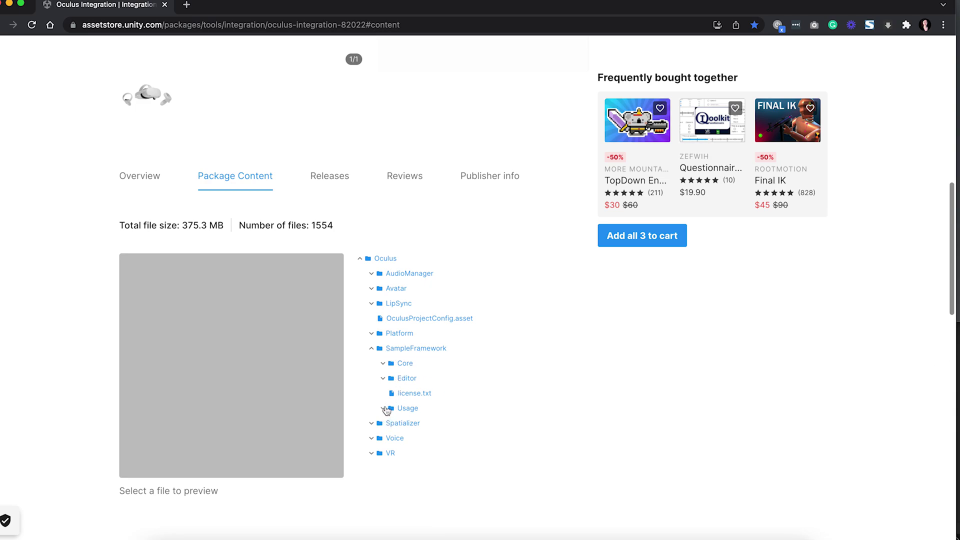
scroll(466, 442, "down", 4)
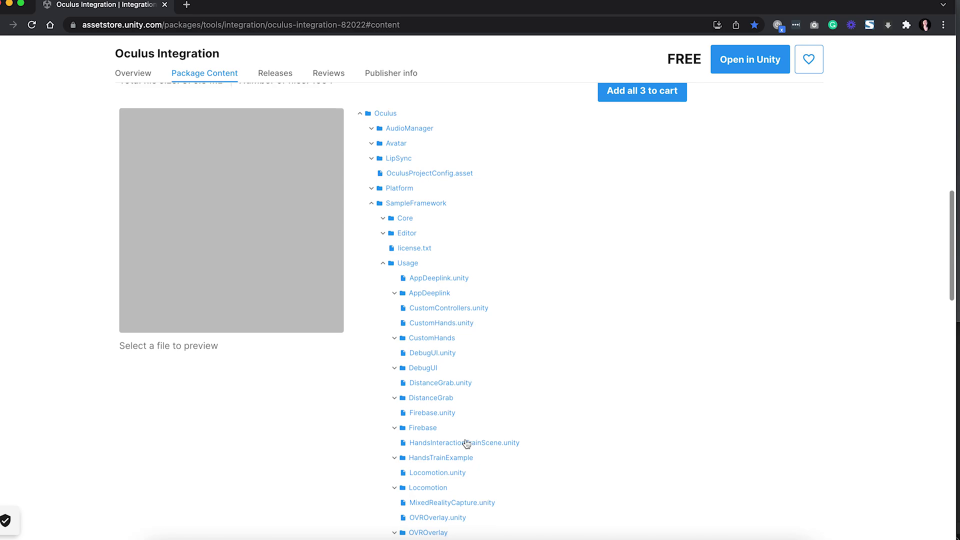
scroll(466, 443, "down", 1)
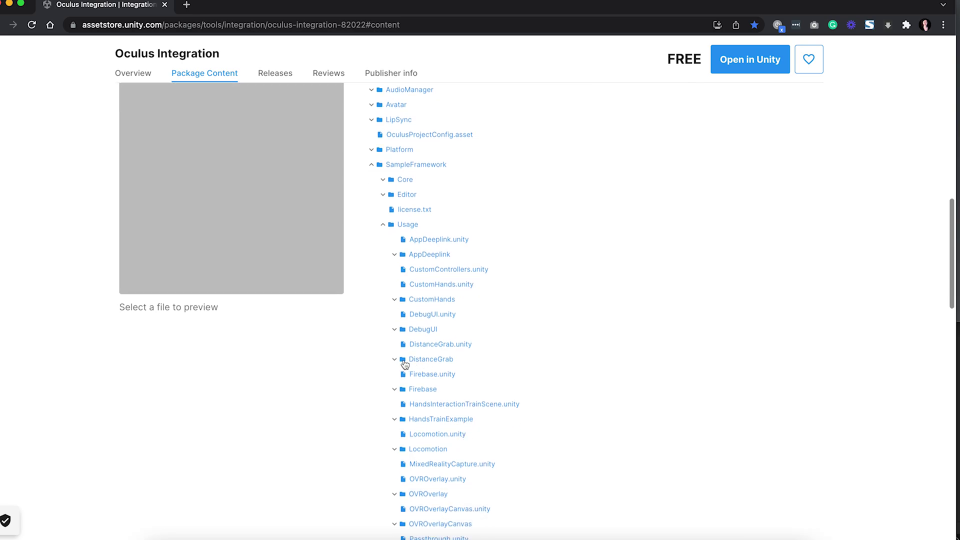
scroll(467, 367, "up", 10)
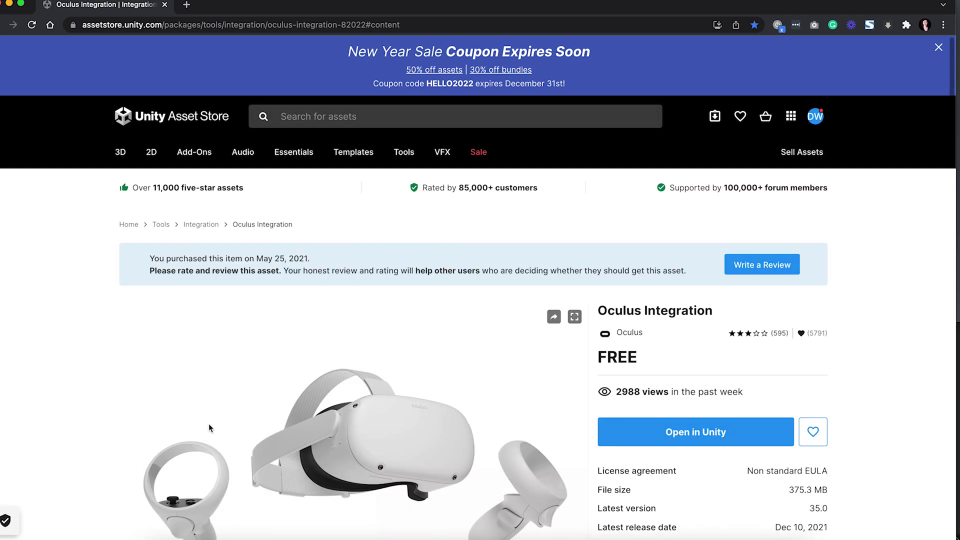
scroll(210, 428, "down", 5)
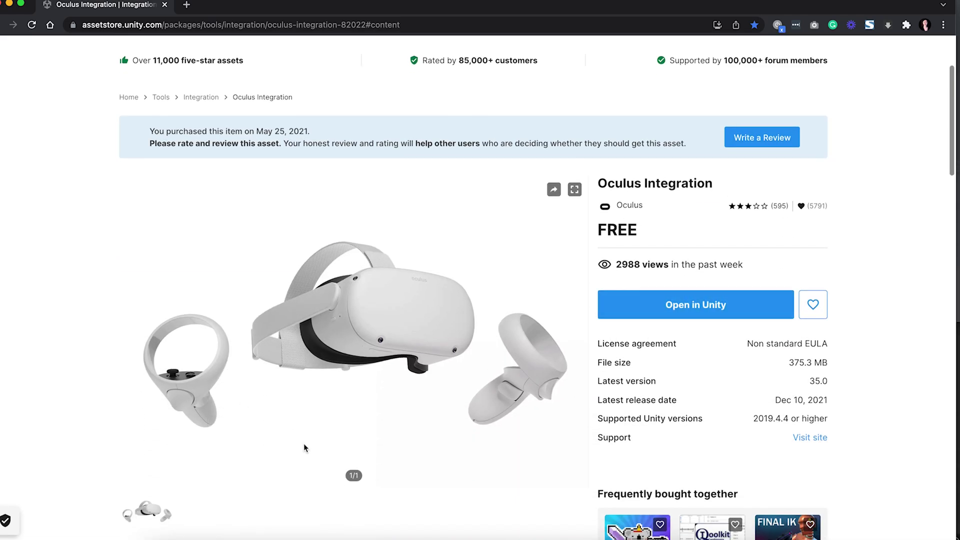
scroll(306, 447, "down", 10)
scroll(304, 448, "down", 1)
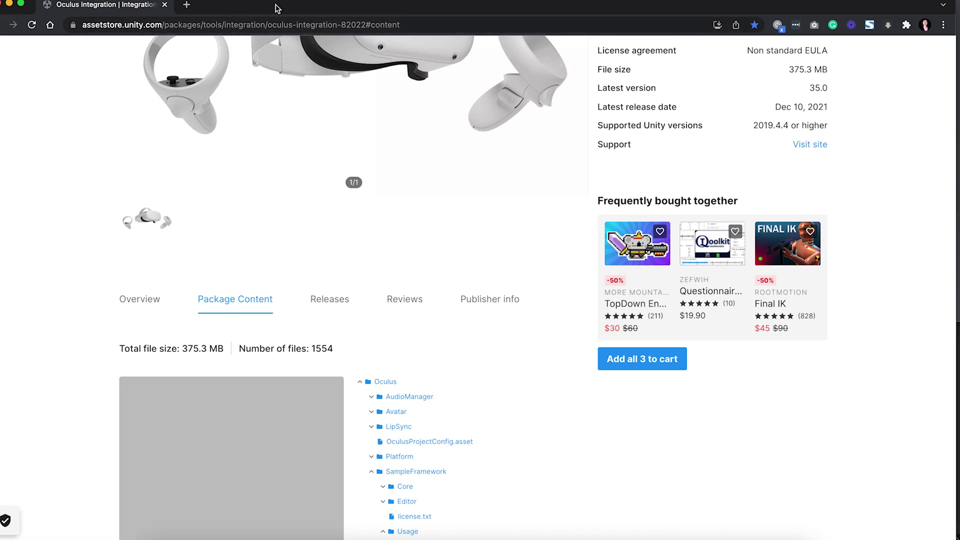
- Minimize the browser and move the Oculus Demo.mp4, Grab.mp4 and blue-cube video windows aside, shrinking the blue-cube one
left_click_drag(277, 8, 294, 7)
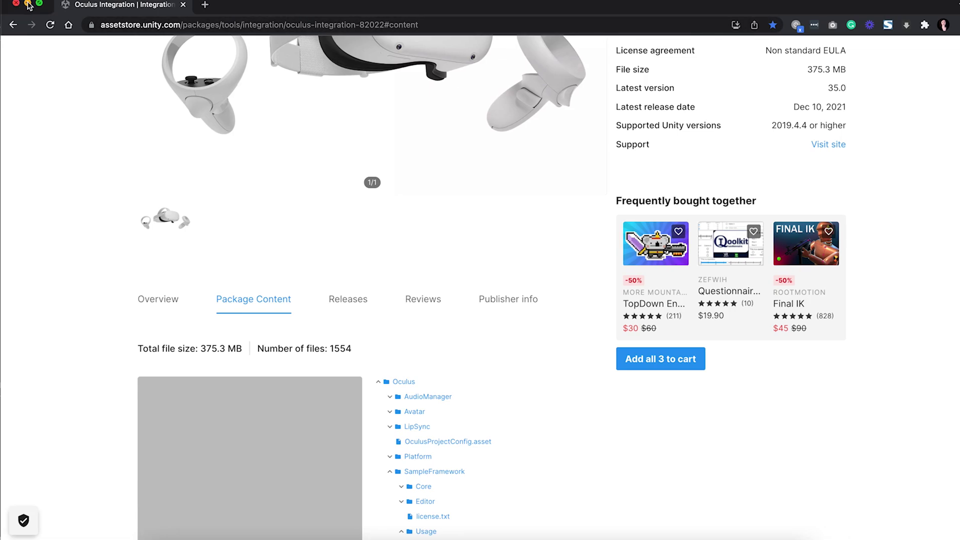
left_click(28, 5)
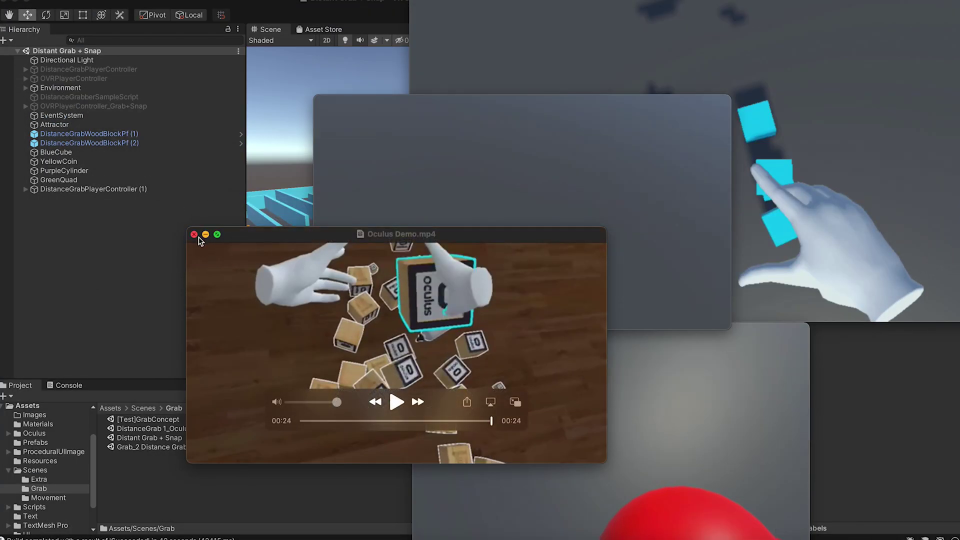
left_click_drag(268, 233, 645, 367)
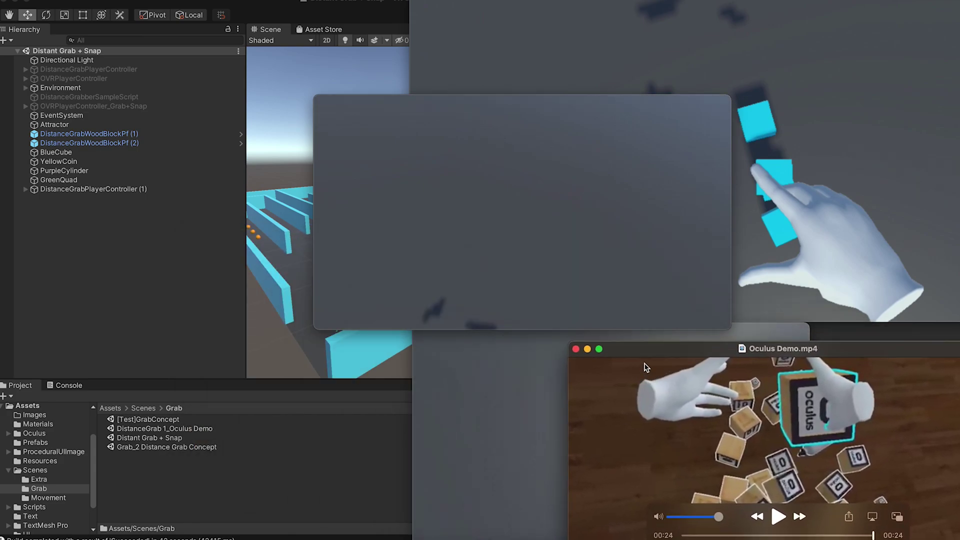
left_click_drag(465, 102, 735, 406)
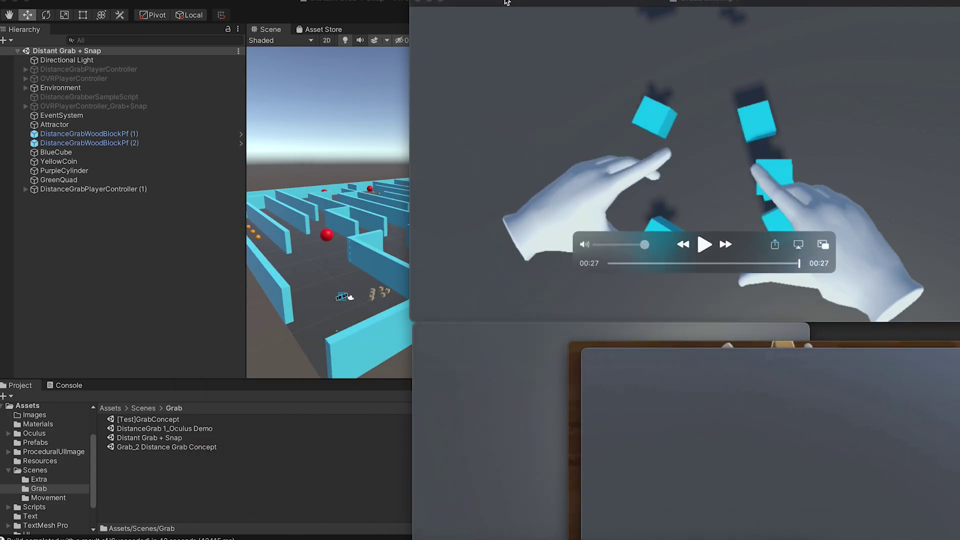
left_click_drag(503, 15, 288, 15)
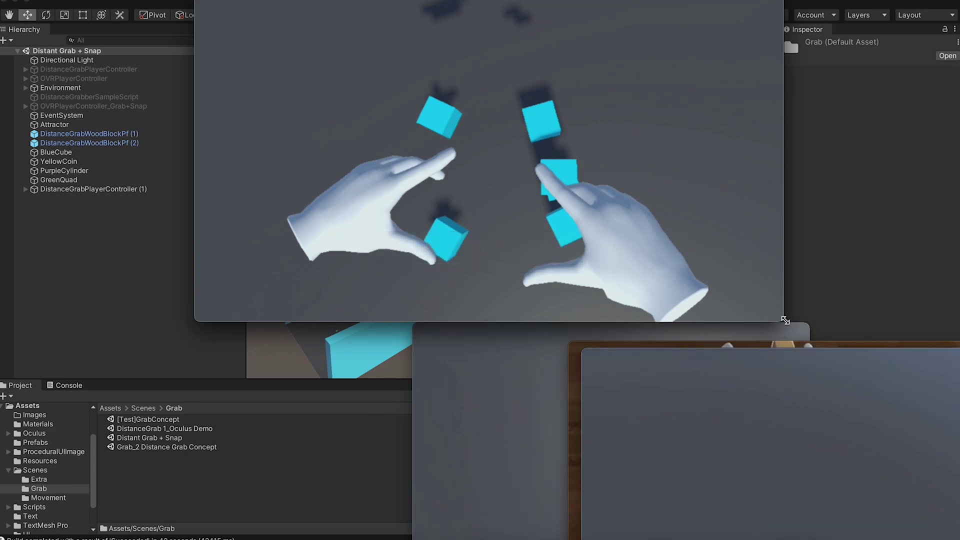
double_click(302, 5)
left_click_drag(302, 5, 890, 357)
- Shrink the Grab_Concept.mp4 window, stack it with the other videos and bring the Unity editor to the front
left_click(483, 334)
left_click_drag(483, 334, 349, 209)
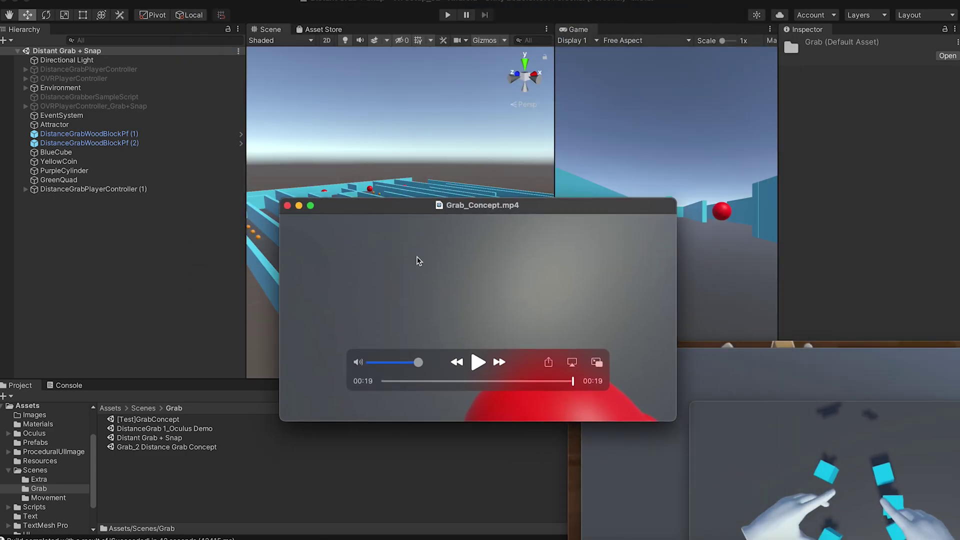
left_click_drag(672, 420, 548, 361)
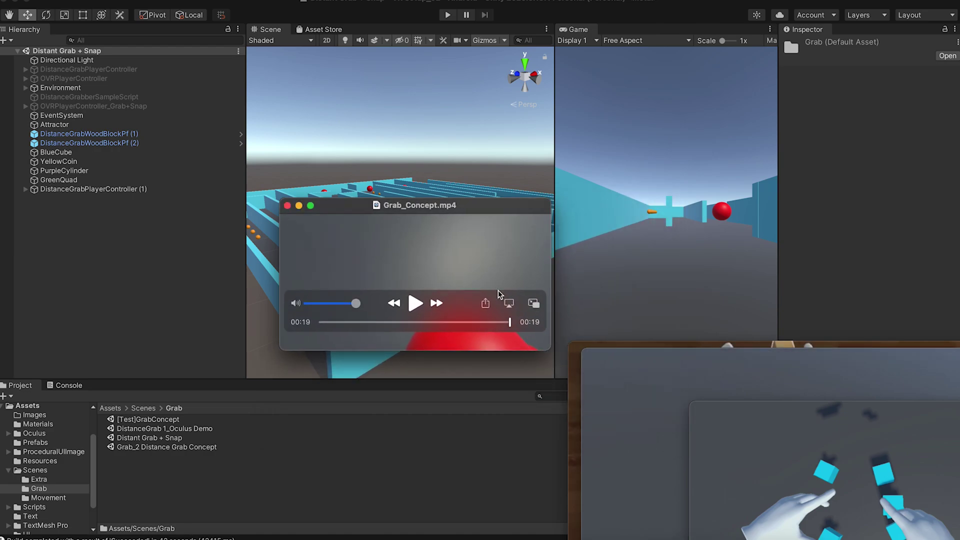
left_click_drag(481, 206, 900, 443)
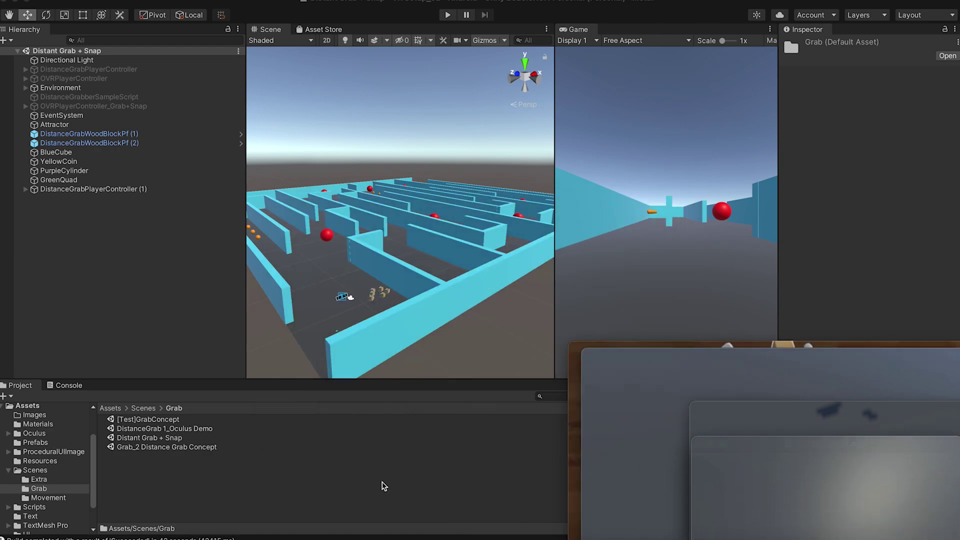
left_click(395, 480)
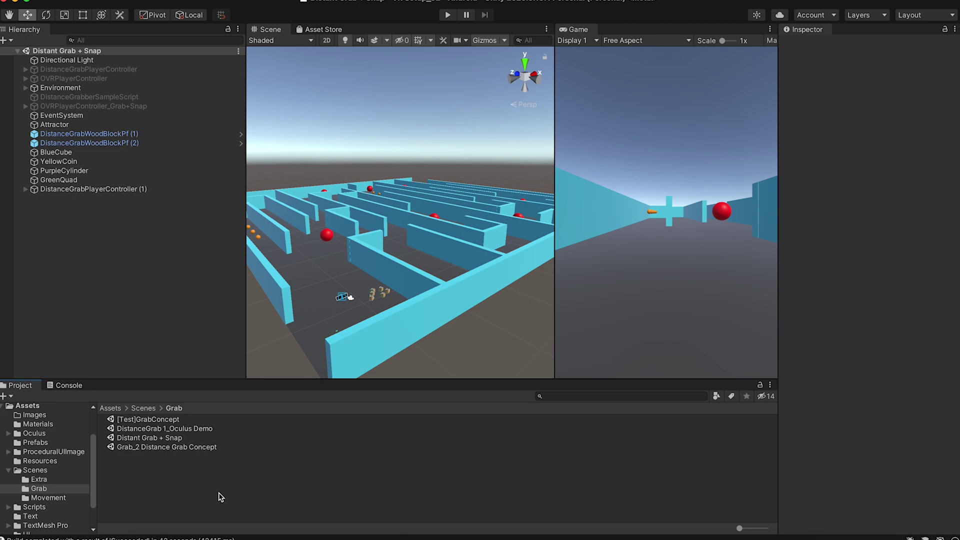
- Go up to the Scenes folder and select its Grab folder, followed by its Movement folder
left_click(147, 410)
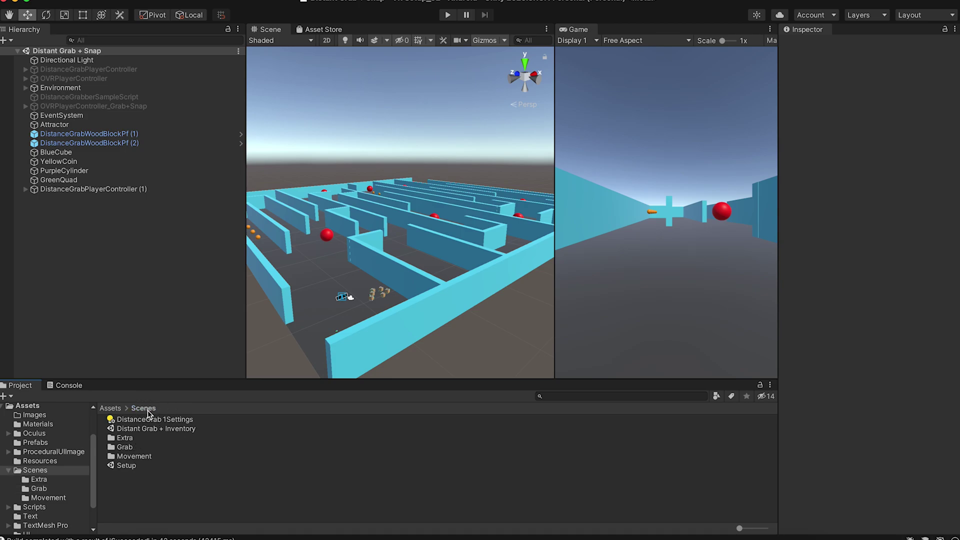
left_click(166, 447)
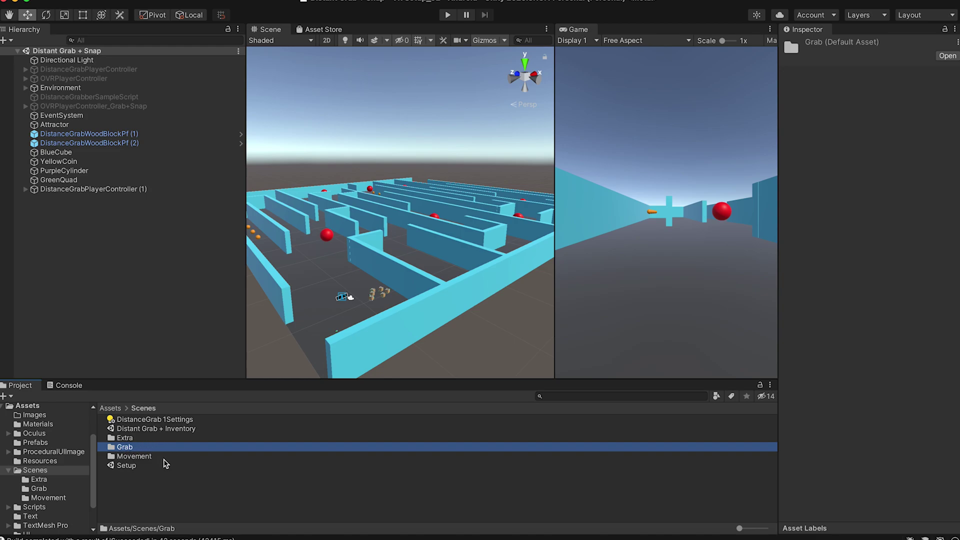
left_click(159, 457)
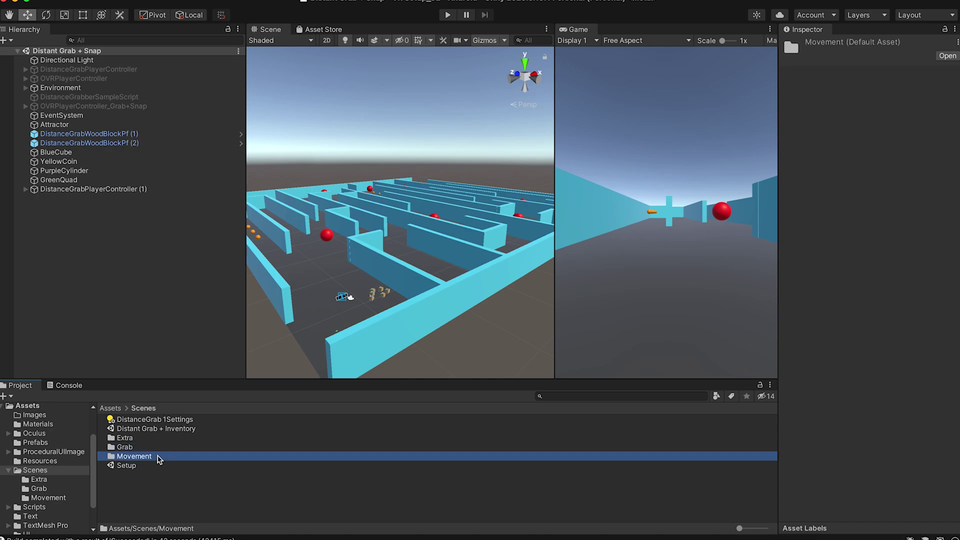
left_click(140, 469)
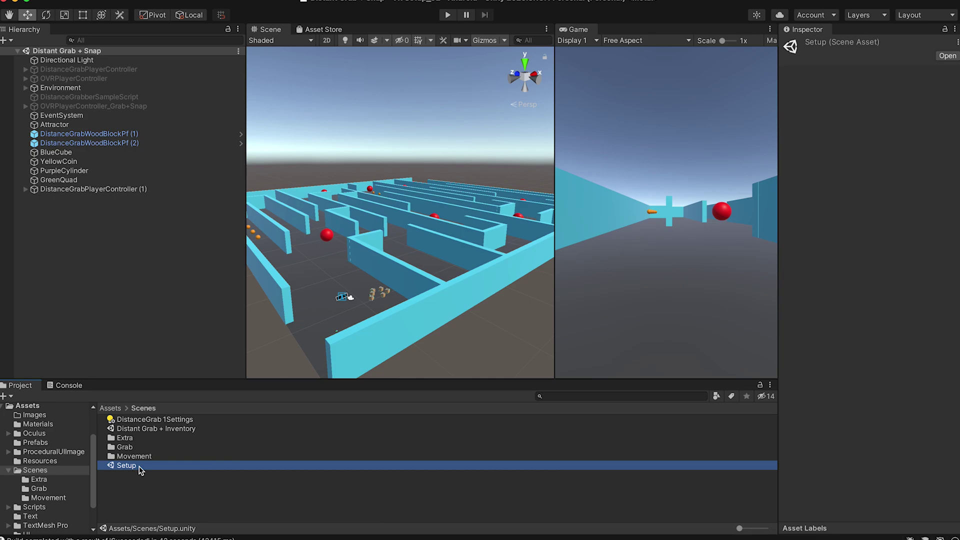
left_click(148, 458)
left_click(147, 466)
left_click(149, 459)
left_click(150, 467)
left_click(151, 457)
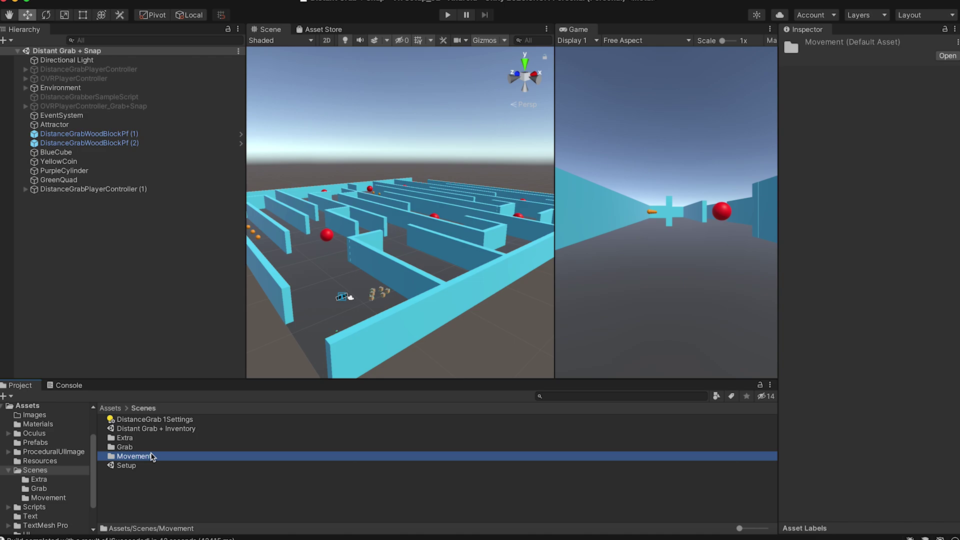
- Go into the Grab scenes folder and open the DistanceGrab 1_Oculus Demo scene
left_click(151, 447)
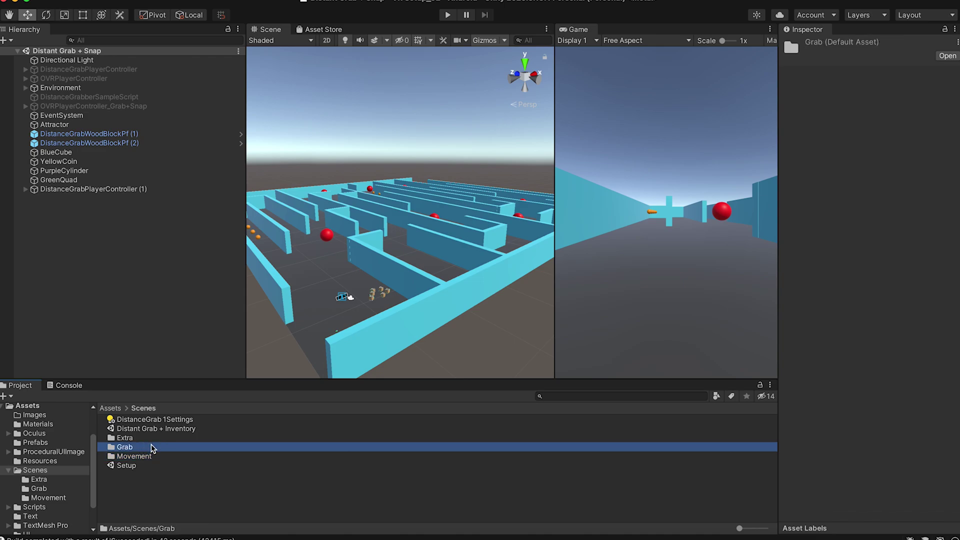
double_click(151, 447)
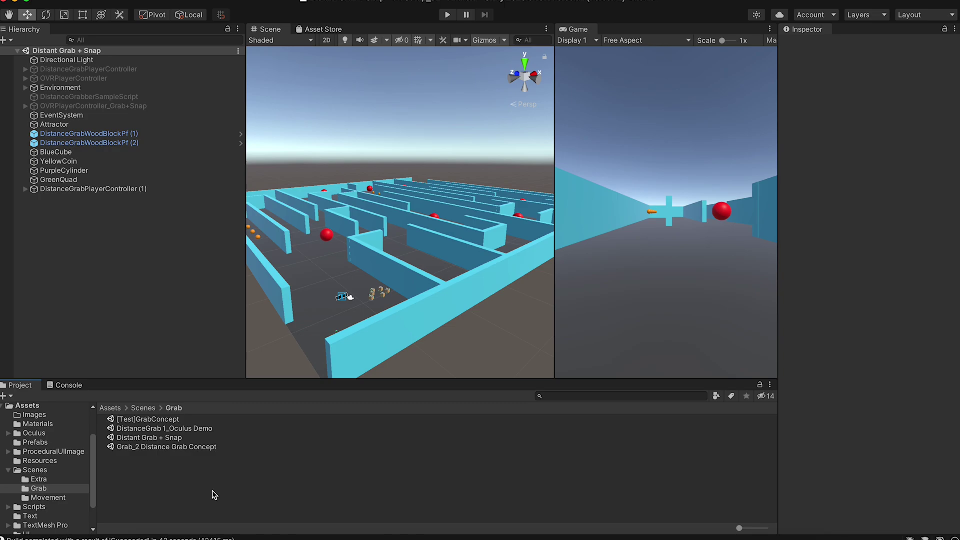
double_click(223, 428)
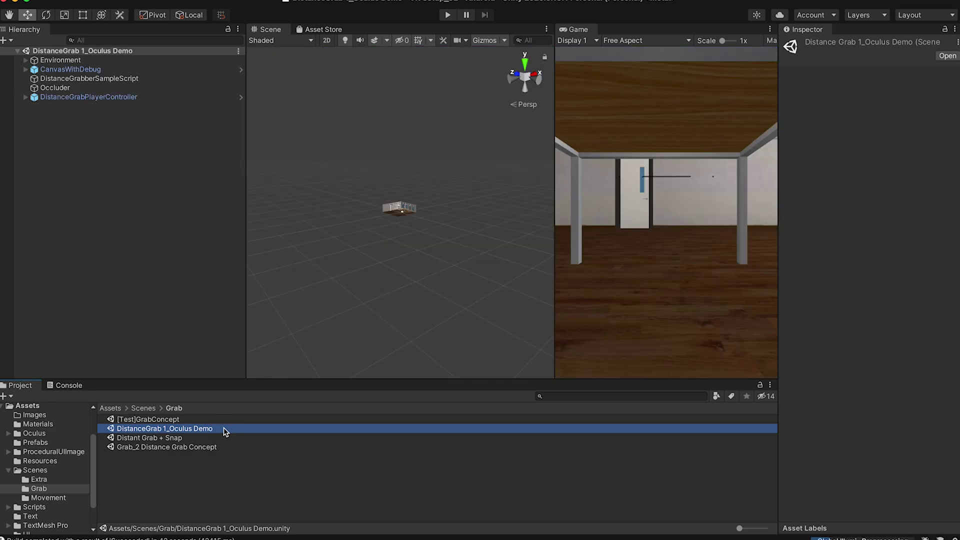
- Collapse the Scenes folder in the project tree and show the contents of the Oculus folder
left_click(596, 397)
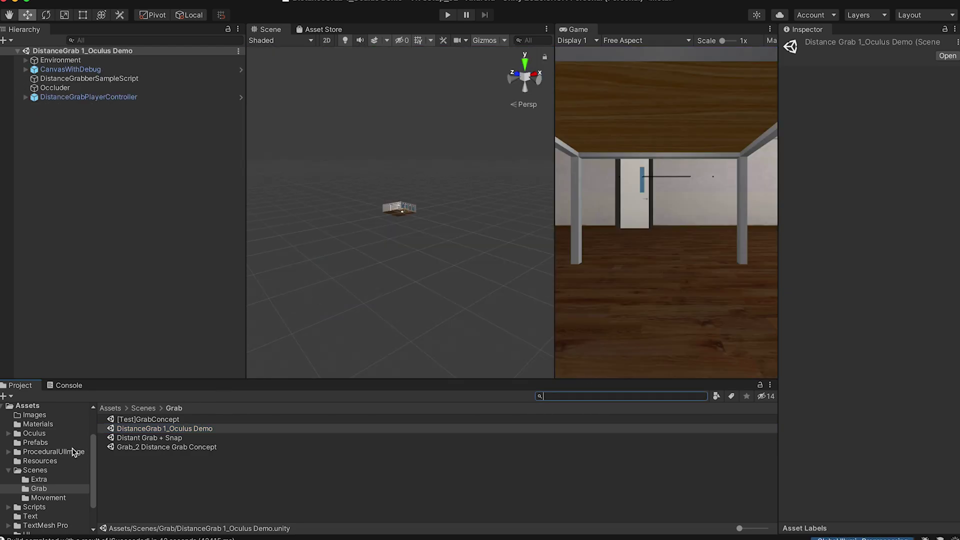
scroll(54, 472, "down", 3)
scroll(54, 472, "down", 1)
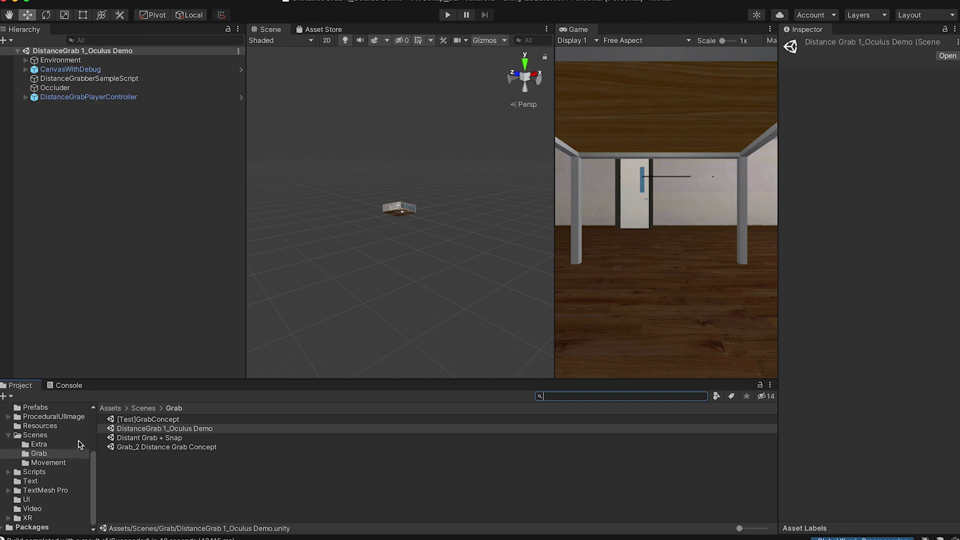
left_click(9, 438)
scroll(50, 450, "up", 1)
left_click(35, 436)
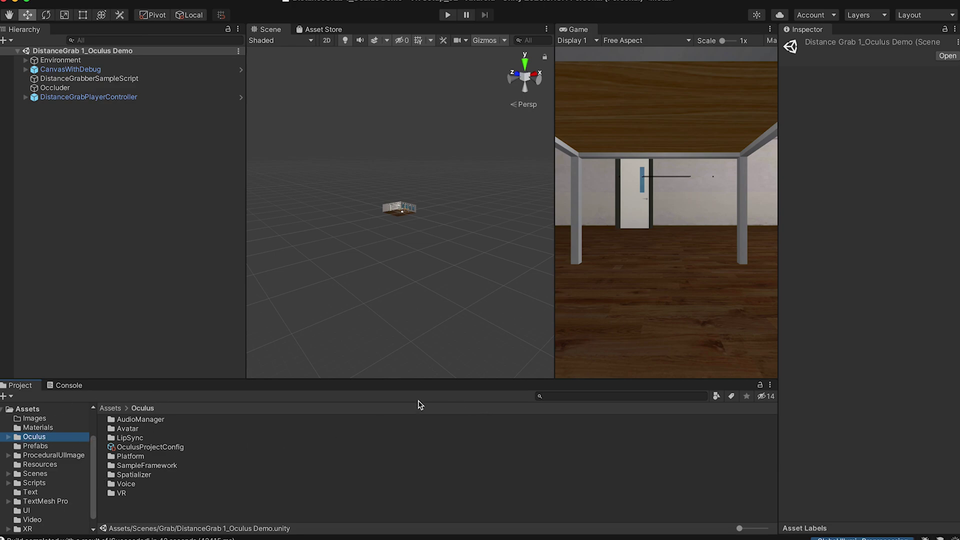
- Search the project assets for "distan" and open the DistanceGrab sample scene from the results
left_click(598, 395)
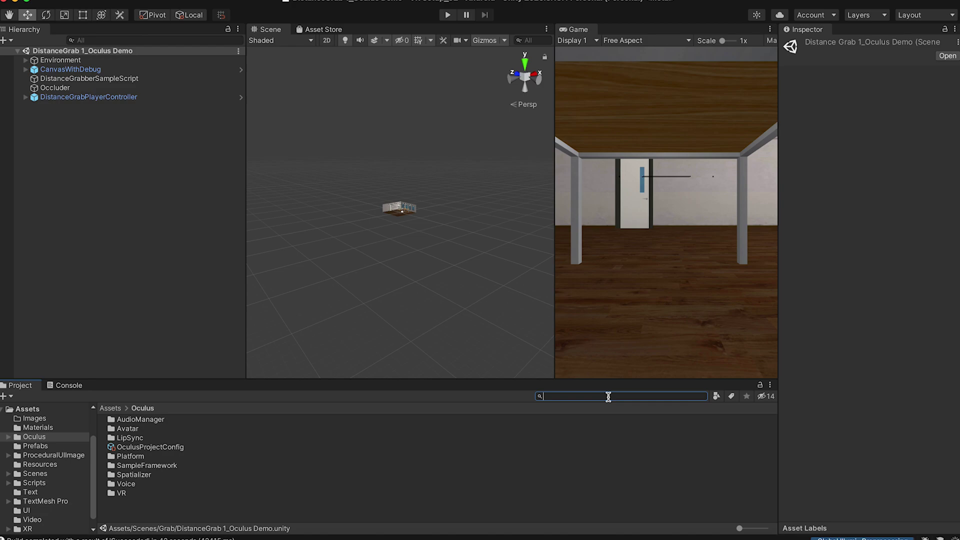
type("stan")
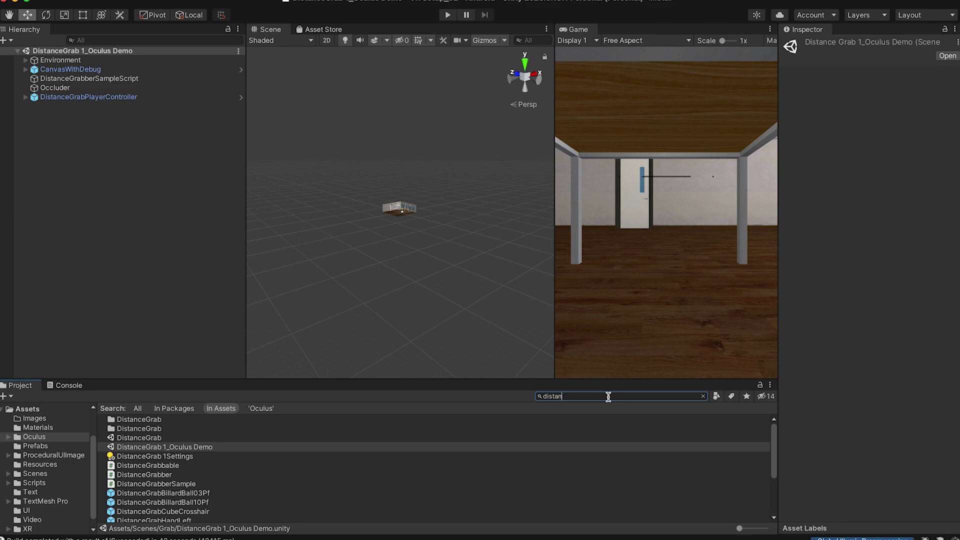
left_click(193, 438)
double_click(195, 438)
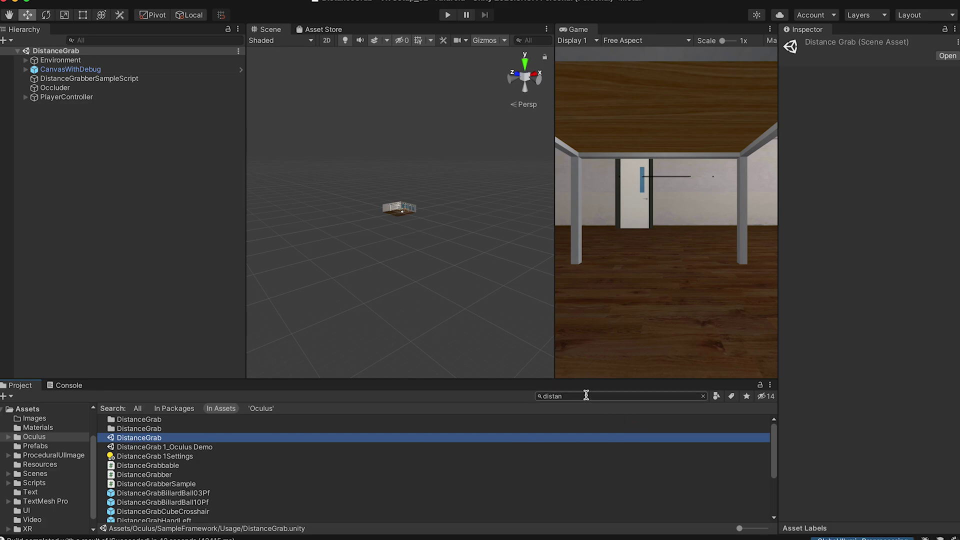
left_click(185, 440)
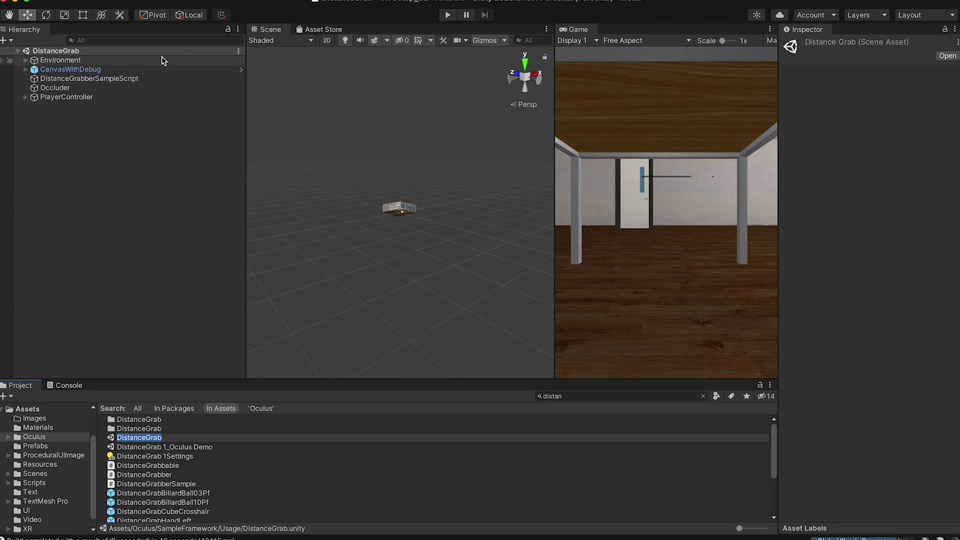
- Examine the sample room up close and expand PlayerController through OVRCameraRig and TrackingSpace to its eye and hand anchors
scroll(382, 217, "up", 4)
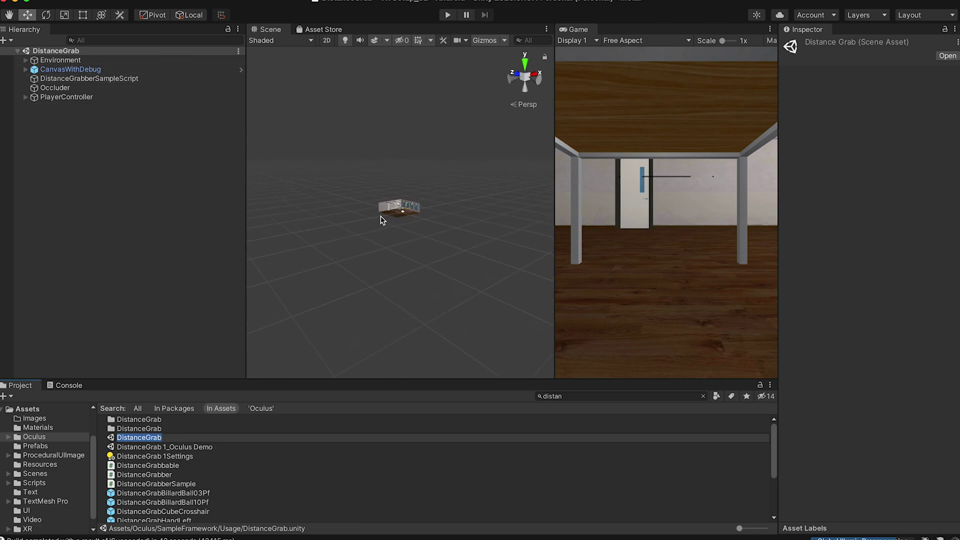
scroll(381, 219, "up", 6)
scroll(381, 219, "down", 2)
scroll(381, 219, "up", 2)
scroll(381, 219, "down", 2)
scroll(381, 219, "up", 4)
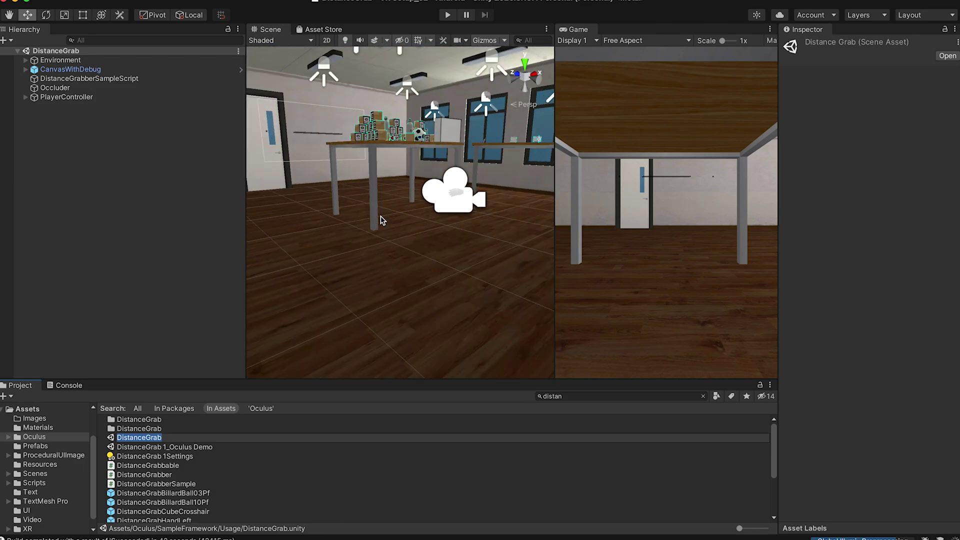
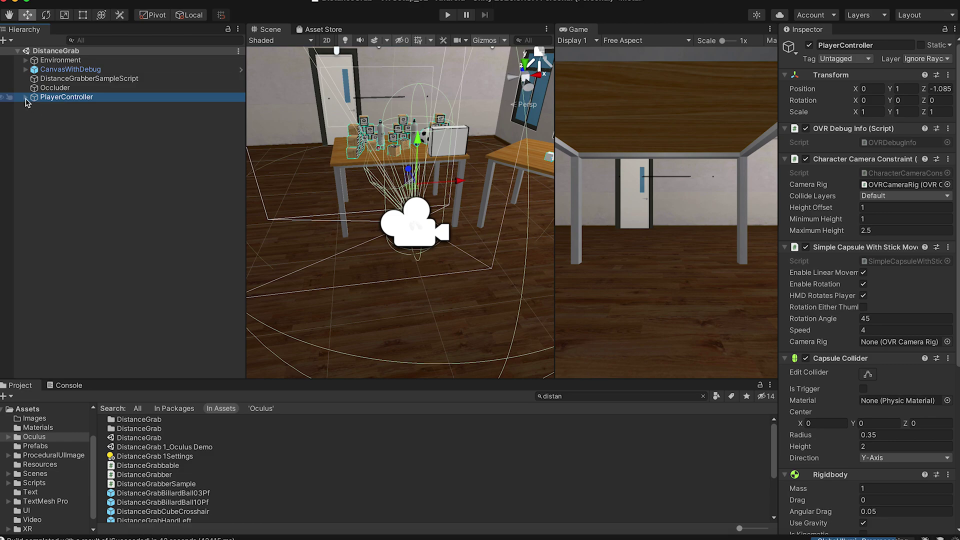
left_click(34, 107)
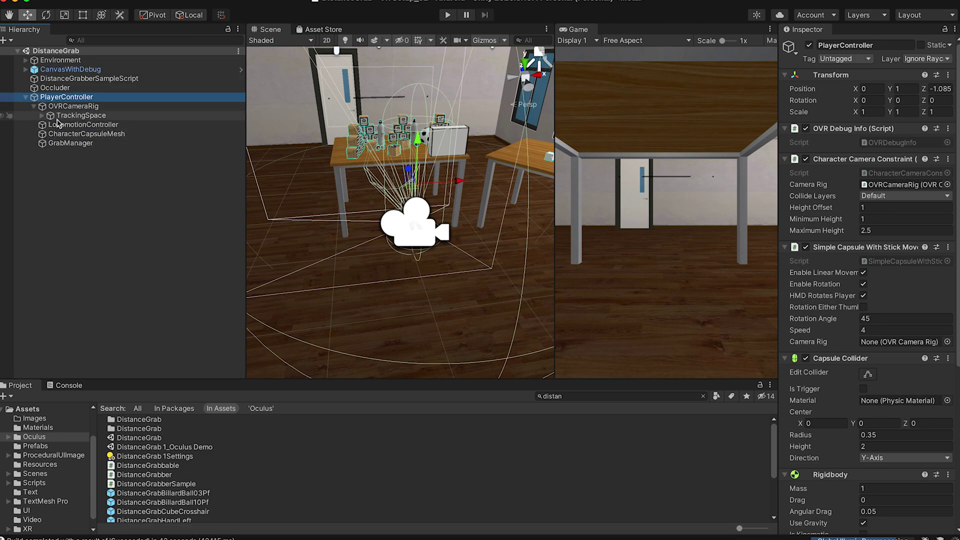
left_click(42, 115)
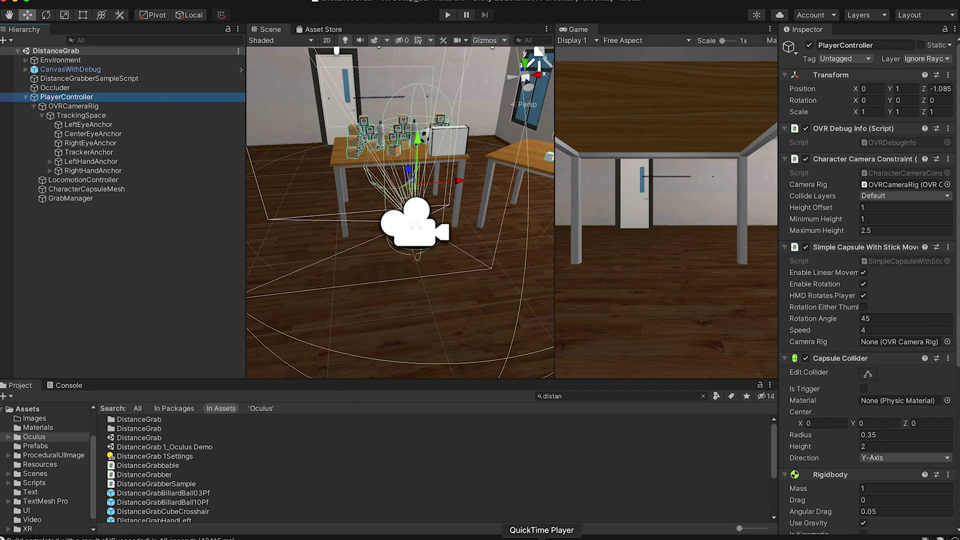
- Switch to QuickTime Player, enlarge the Oculus Demo.mp4 window over the editor and play the video
left_click(460, 537)
left_click_drag(810, 348, 347, 45)
left_click_drag(528, 280, 799, 454)
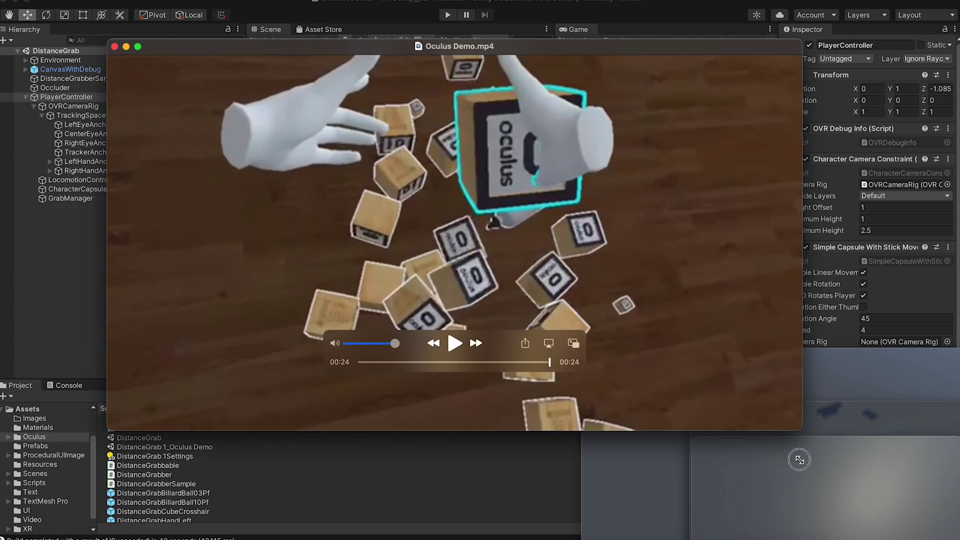
mouse_move(299, 155)
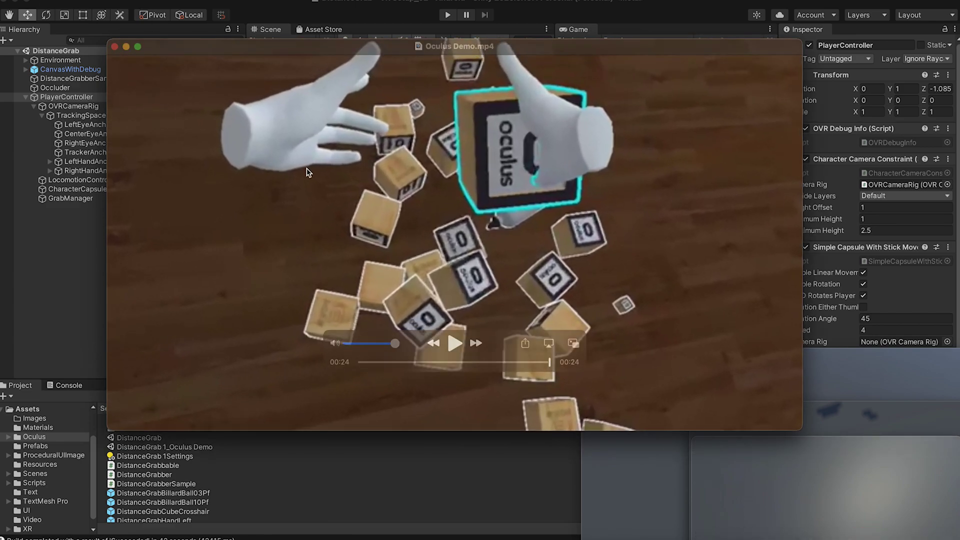
left_click(455, 343)
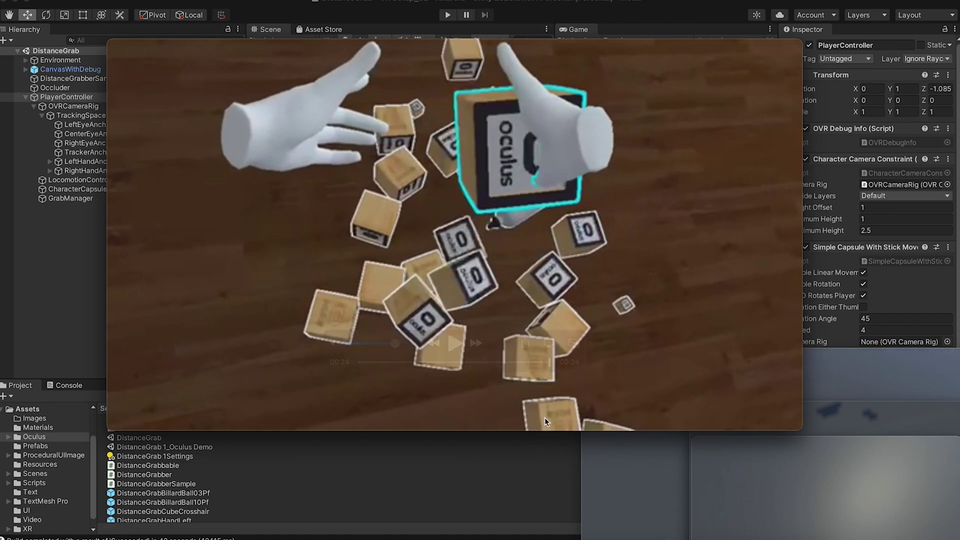
left_click(448, 362)
left_click(451, 345)
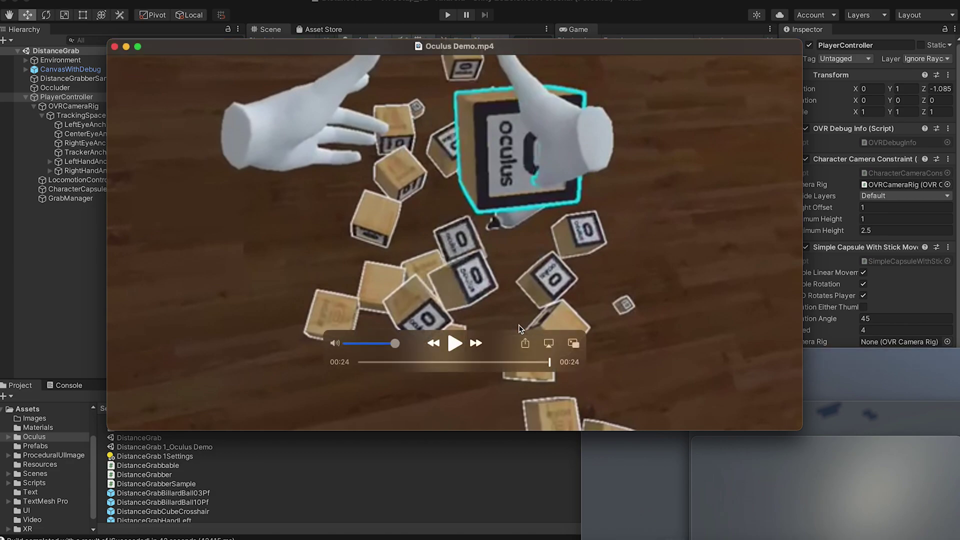
- Shrink the Oculus Demo.mp4 window, move it aside and bring the Unity editor back to the front
left_click_drag(538, 47, 575, 15)
left_click_drag(824, 400, 943, 408)
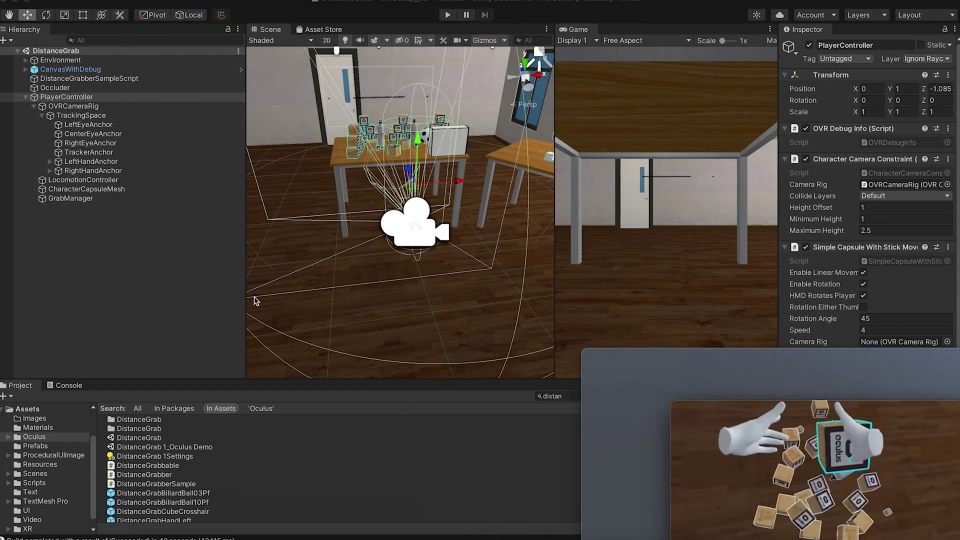
left_click(289, 4)
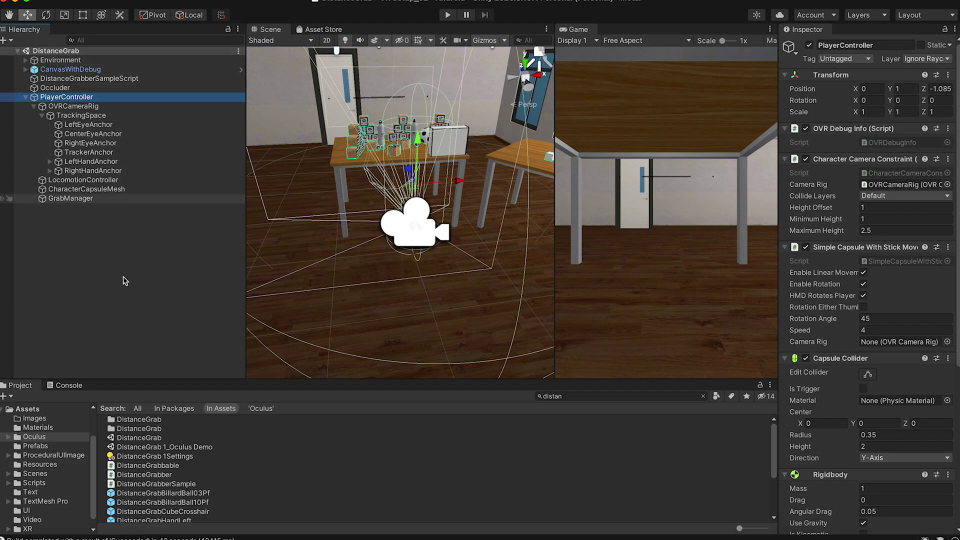
- Collapse the PlayerController hierarchy, show the Prefabs folder's contents and reselect the PlayerController object
left_click(27, 98)
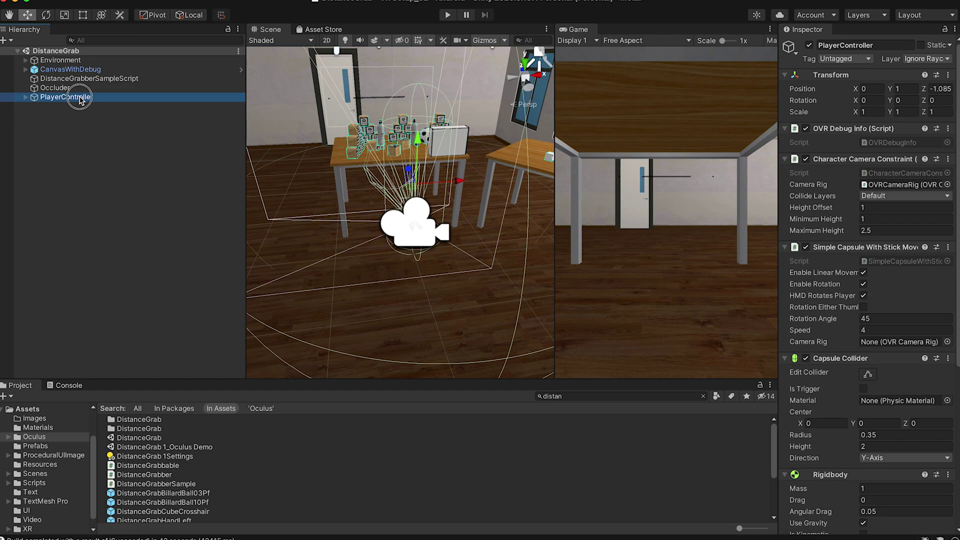
left_click(57, 447)
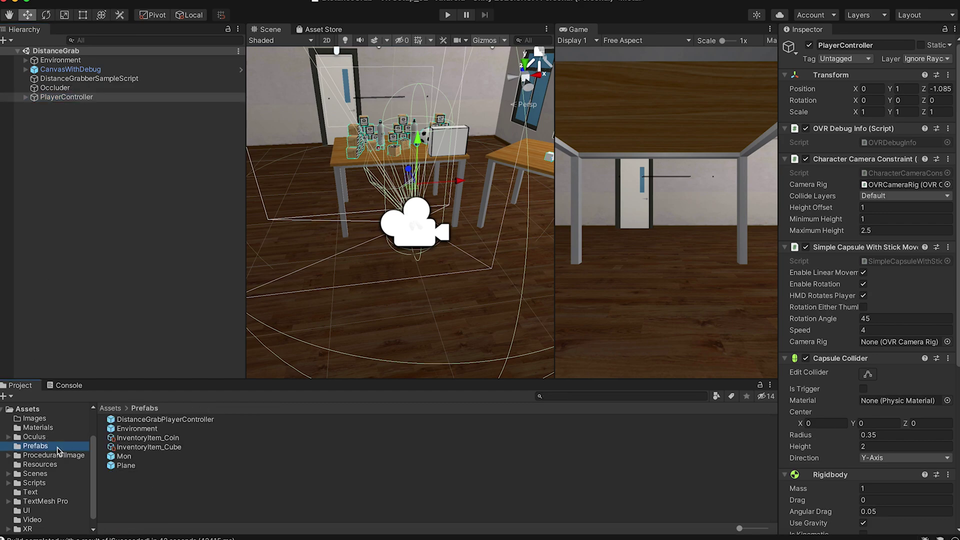
left_click_drag(131, 98, 159, 97)
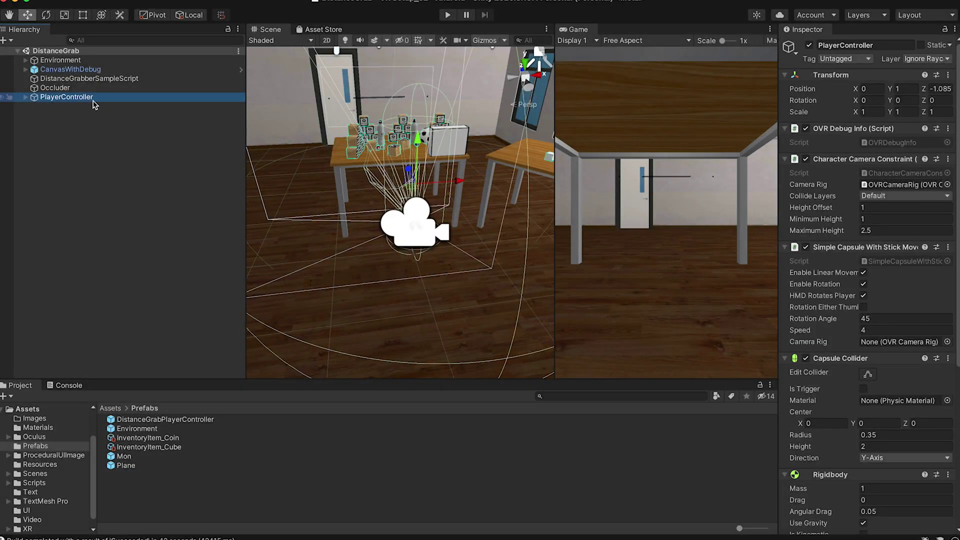
- Expand PlayerController, examine its OVRCameraRig framed in the Scene view, and select the LeftEyeAnchor under TrackingSpace
left_click(26, 97)
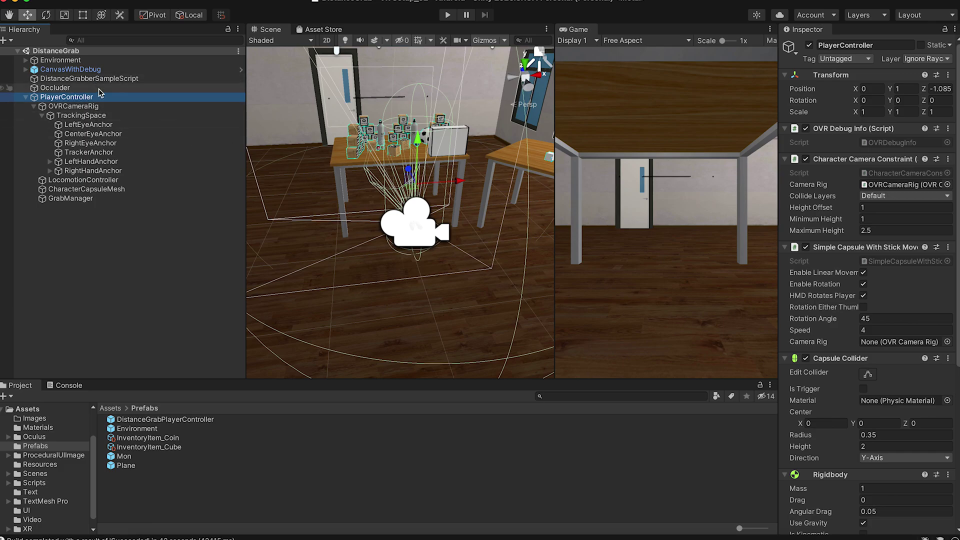
double_click(120, 106)
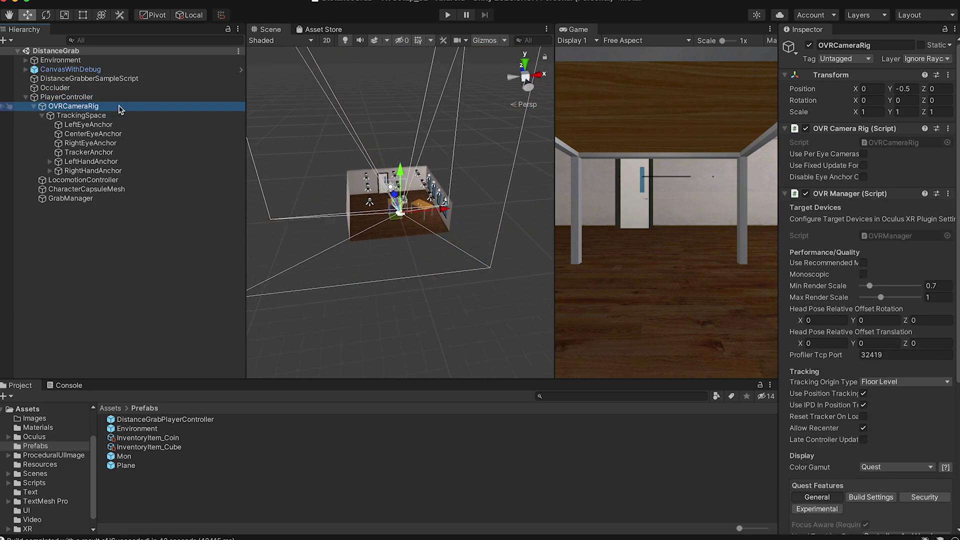
scroll(292, 219, "up", 10)
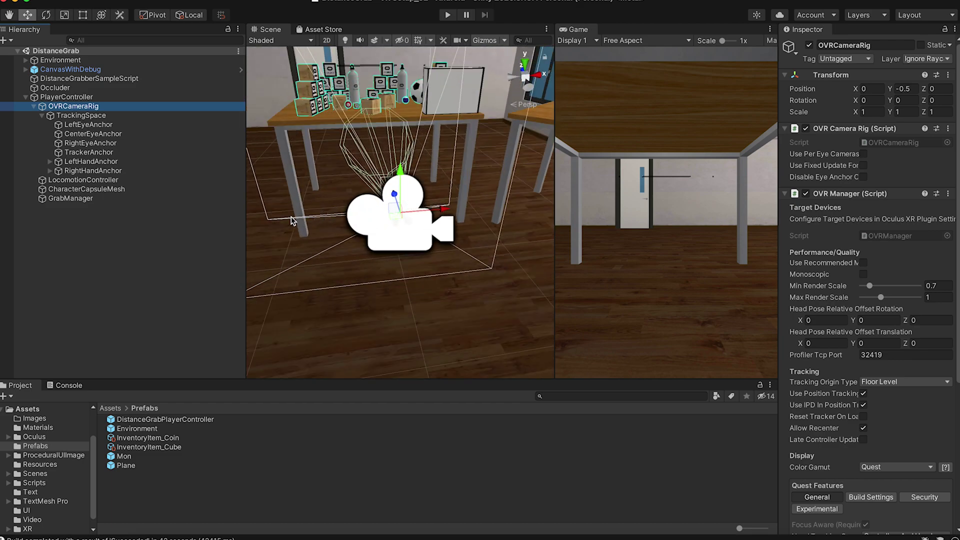
scroll(292, 218, "down", 5)
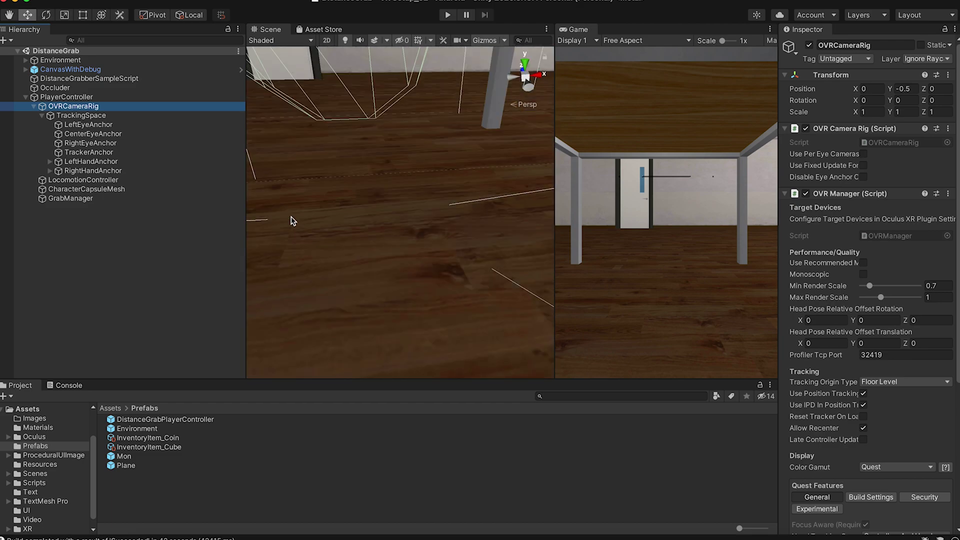
left_click(127, 105)
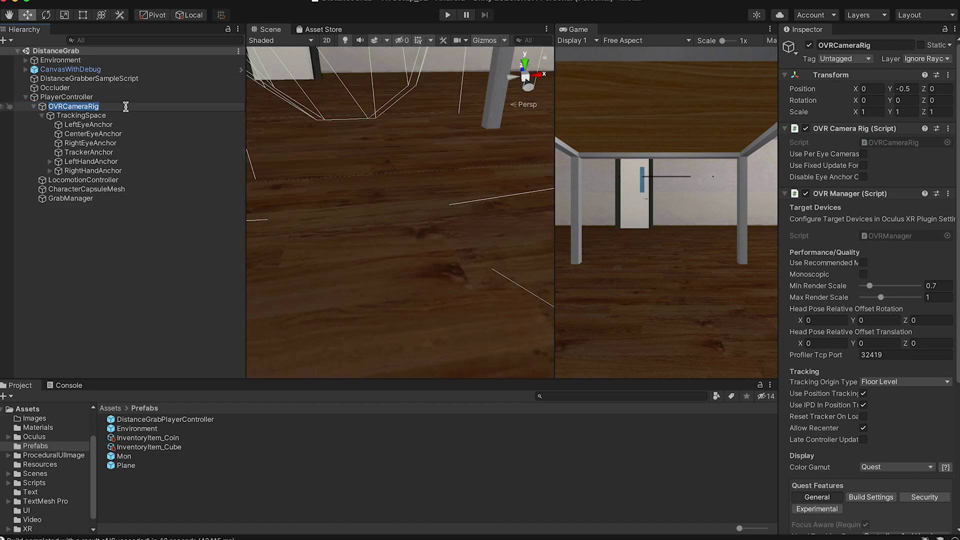
double_click(97, 105)
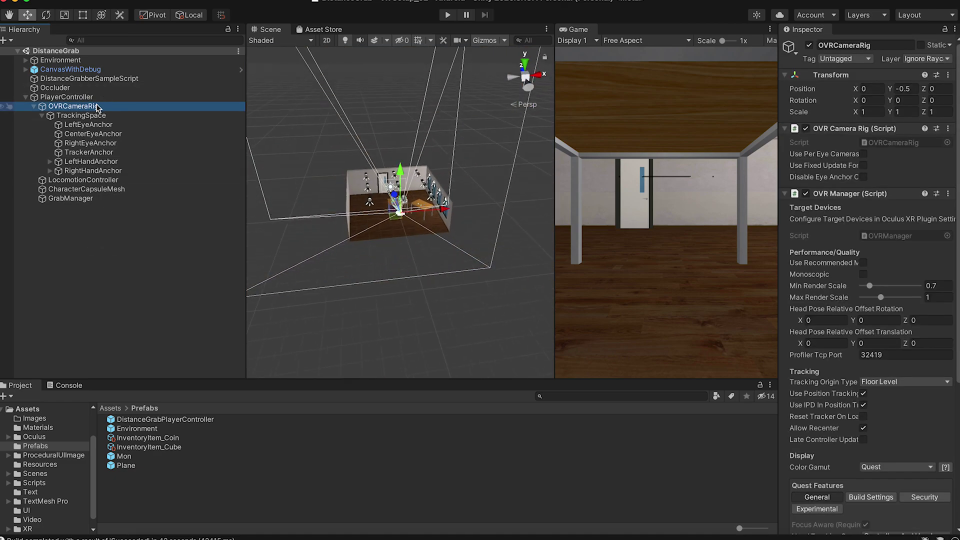
scroll(345, 234, "up", 8)
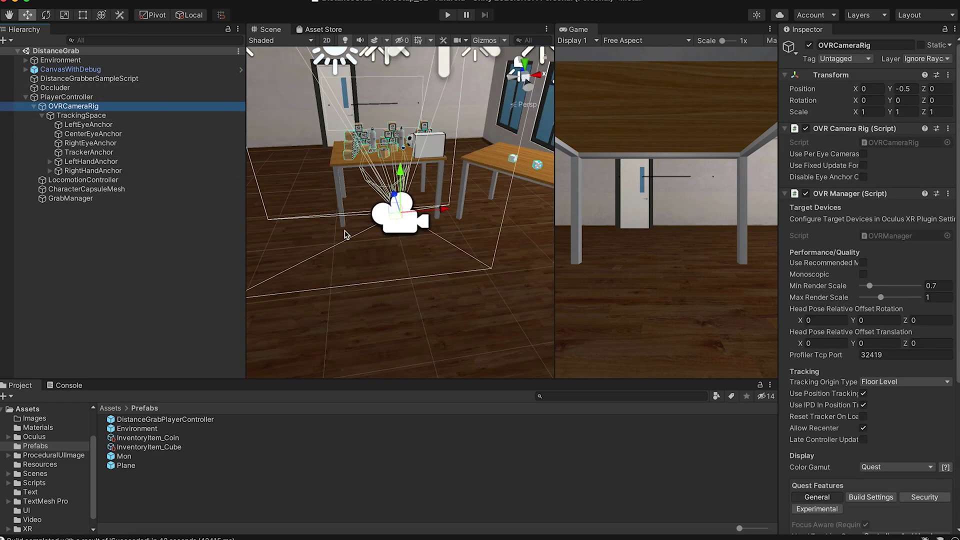
scroll(345, 234, "down", 6)
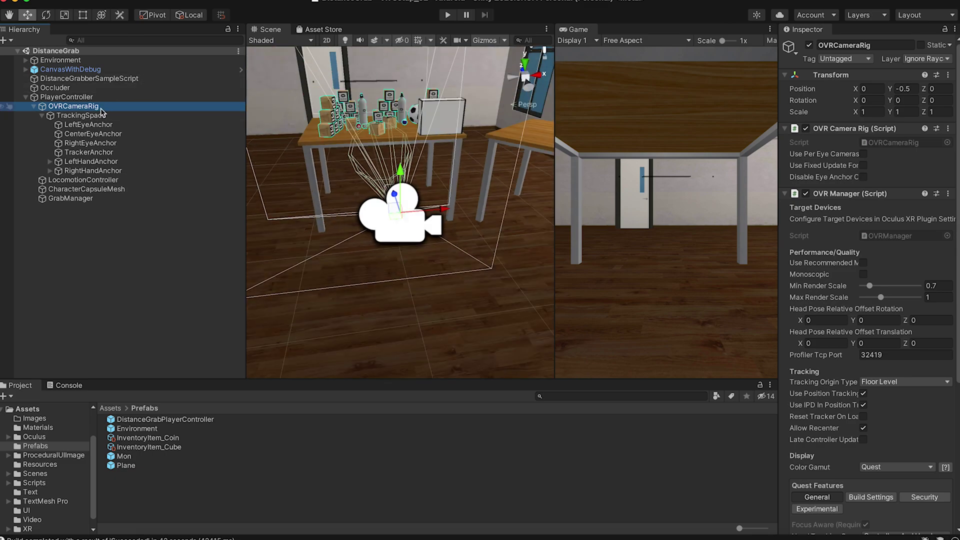
left_click(125, 128)
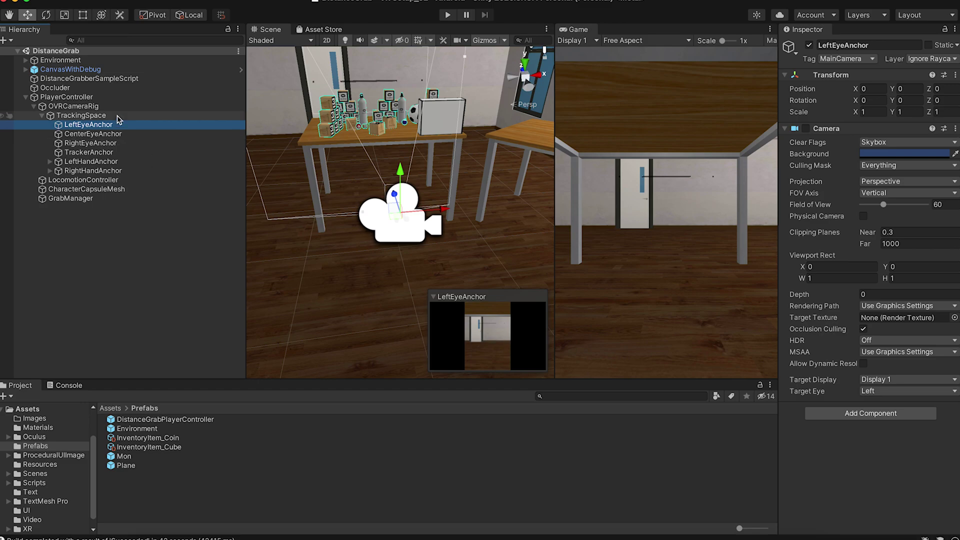
- Examine the left, center and right eye anchors under TrackingSpace, ending with CenterEyeAnchor selected
left_click(122, 135)
left_click(127, 142)
left_click(128, 124)
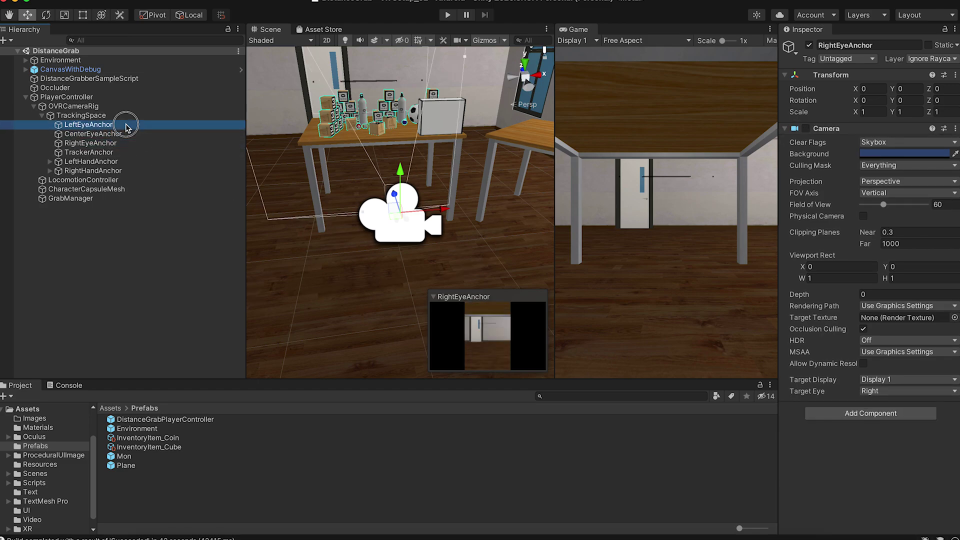
left_click(129, 134)
left_click(129, 117)
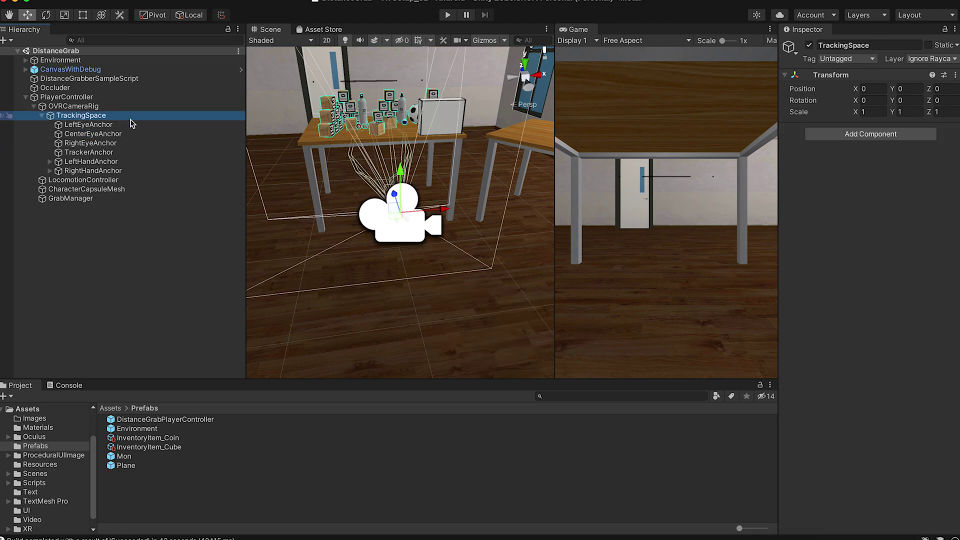
left_click(129, 125)
left_click(129, 134)
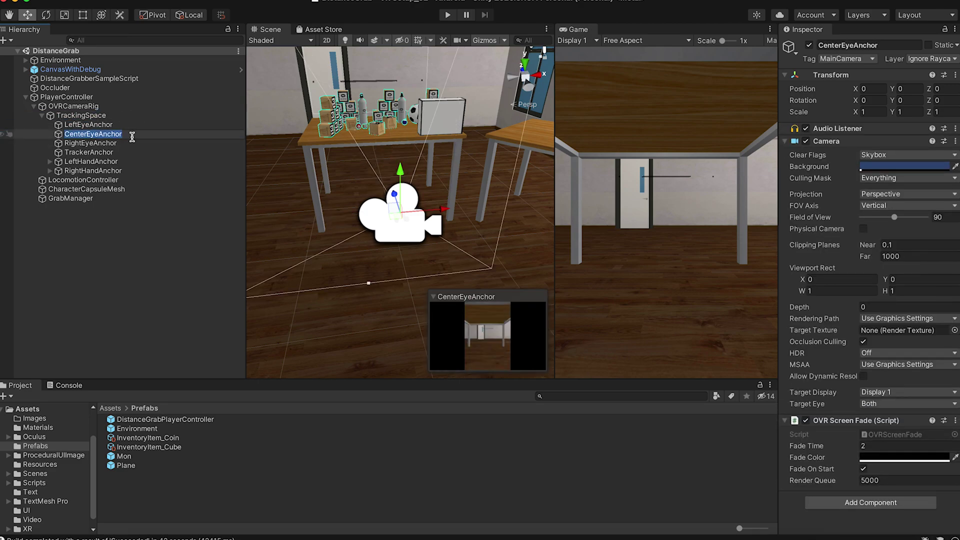
left_click(61, 142)
left_click(111, 133)
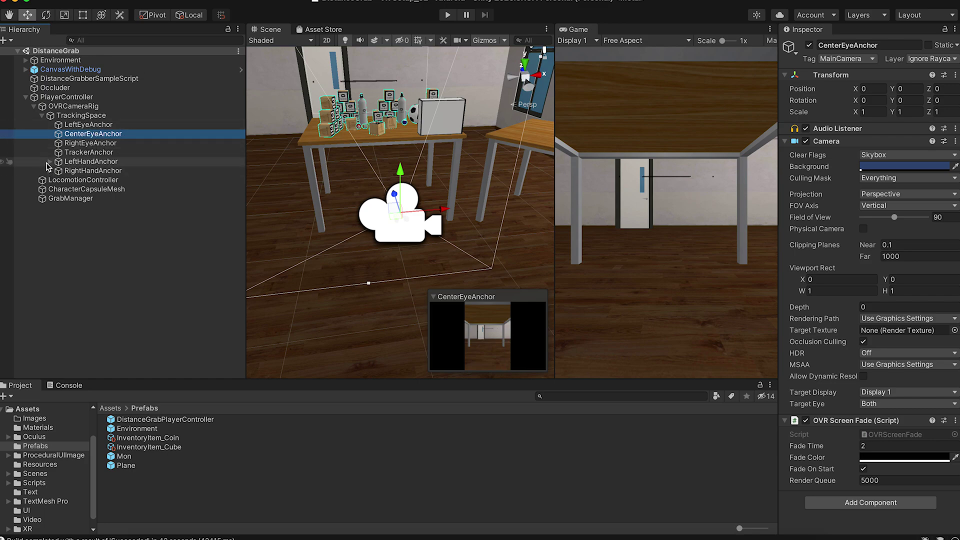
- Examine LeftHandAnchor and RightHandAnchor, framing each one in the Scene view
left_click(71, 163)
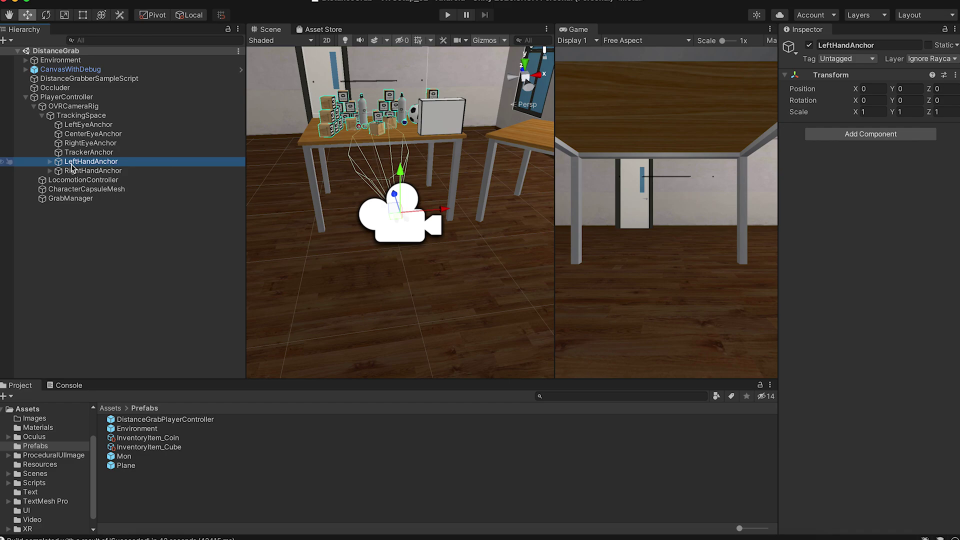
double_click(134, 165)
scroll(365, 277, "down", 3)
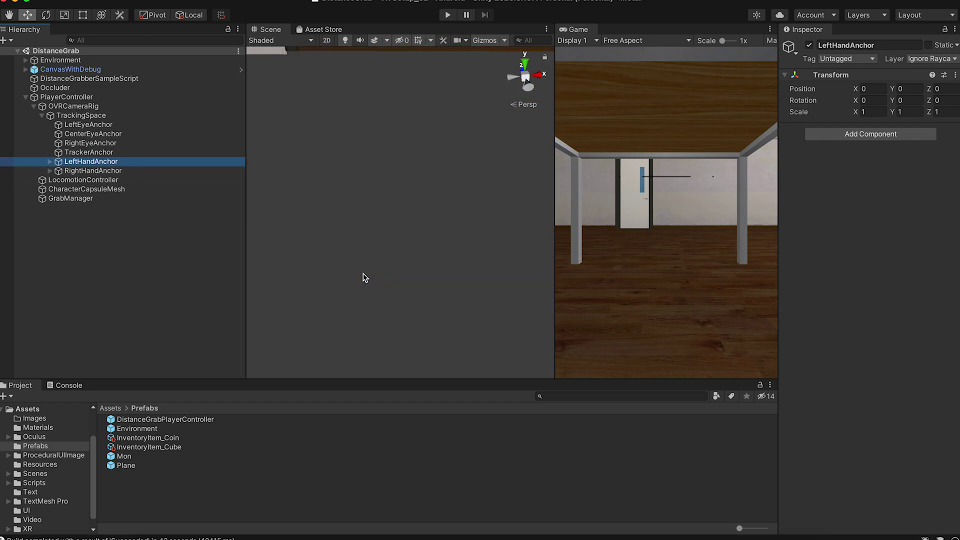
scroll(364, 276, "up", 5)
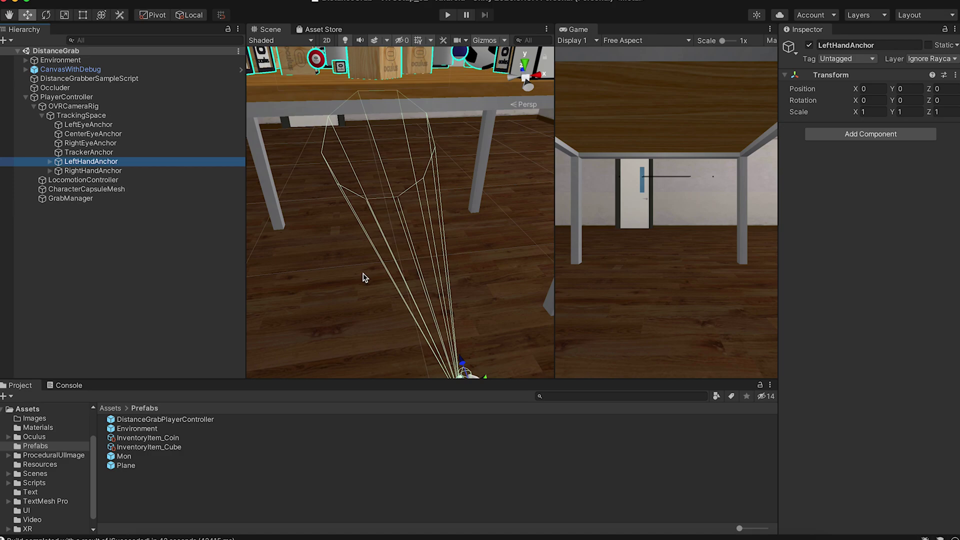
scroll(364, 277, "down", 5)
double_click(140, 171)
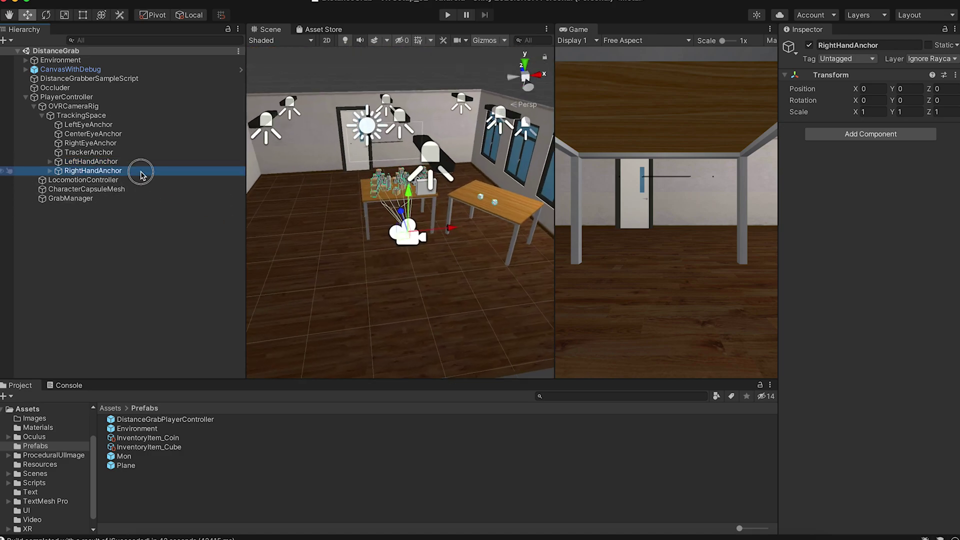
left_click(140, 161)
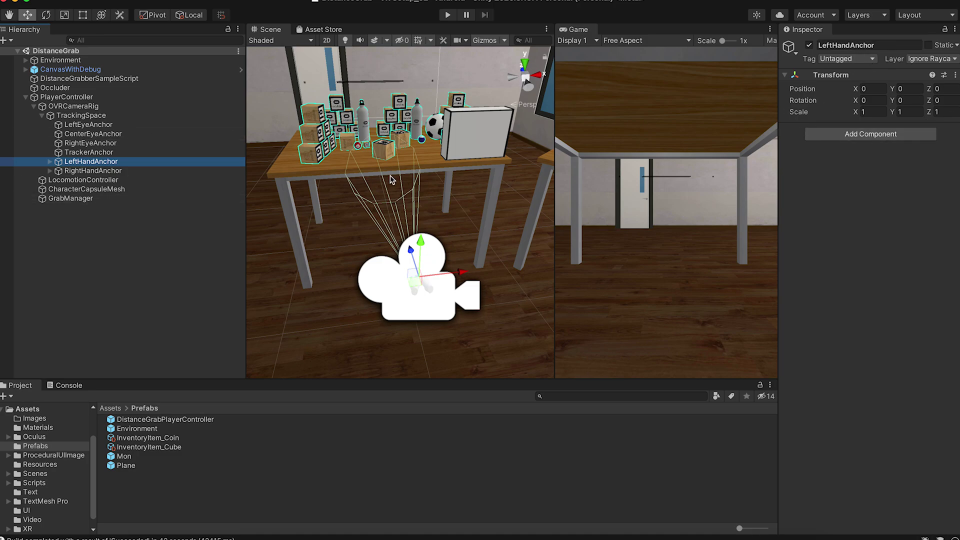
left_click(103, 172)
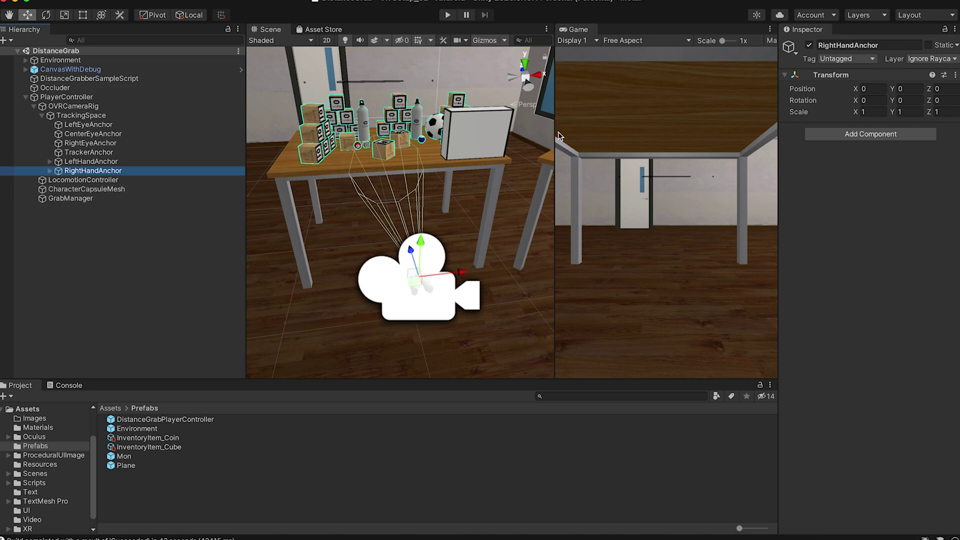
- Expand both hand anchors and their controller anchors down to the DistanceGrabHandLeft and DistanceGrabHandRight objects
left_click(50, 161)
left_click(51, 180)
left_click(121, 171)
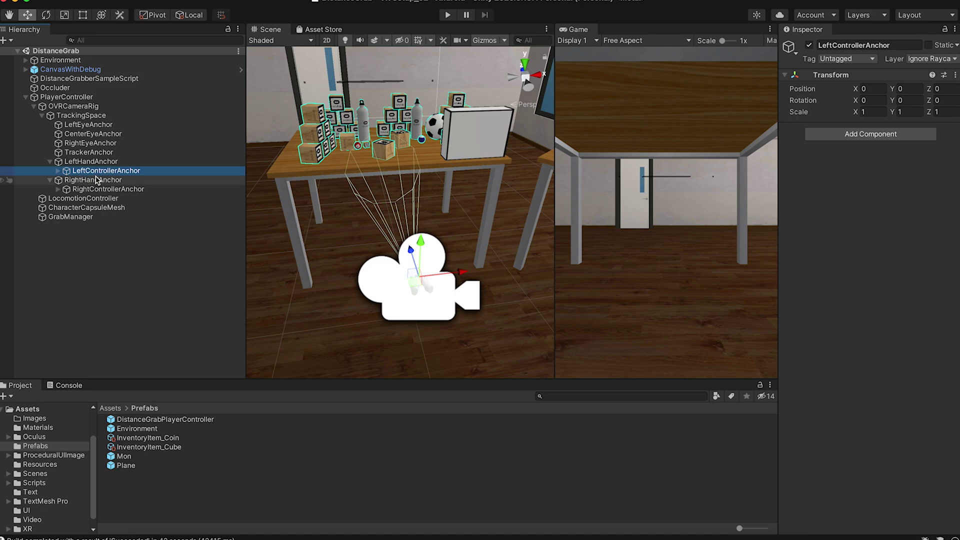
left_click(59, 171)
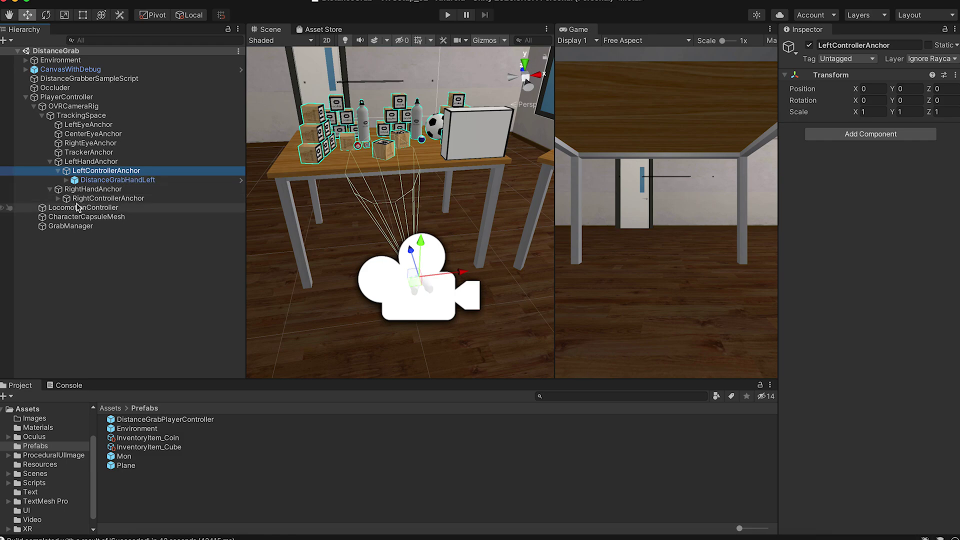
left_click(58, 199)
left_click(111, 199)
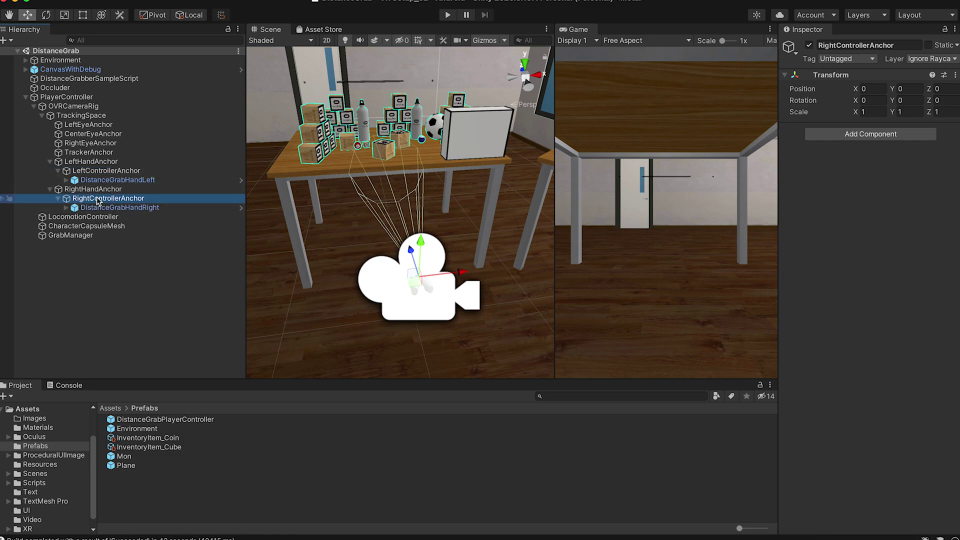
- Compare LeftControllerAnchor with RightControllerAnchor, ending with RightControllerAnchor selected
left_click(147, 171)
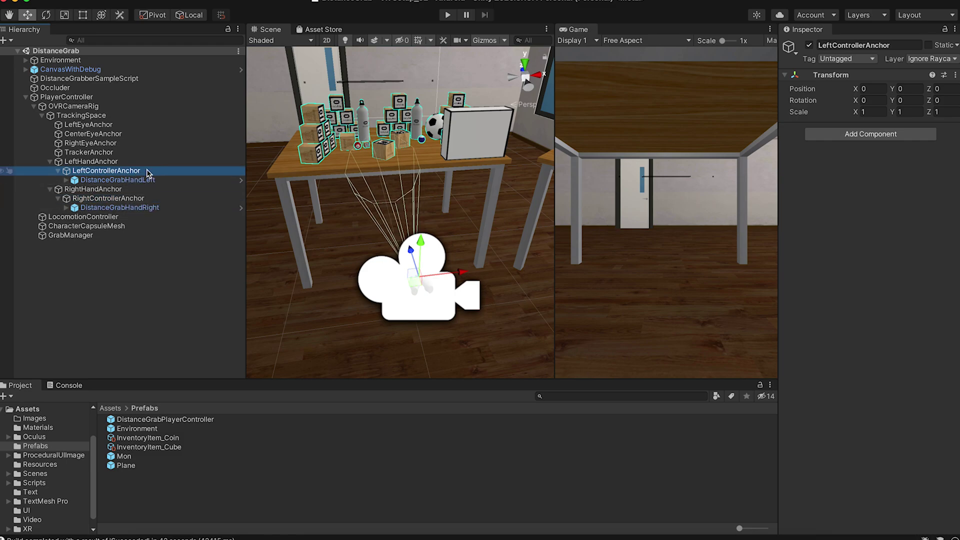
left_click(150, 198)
left_click(153, 173)
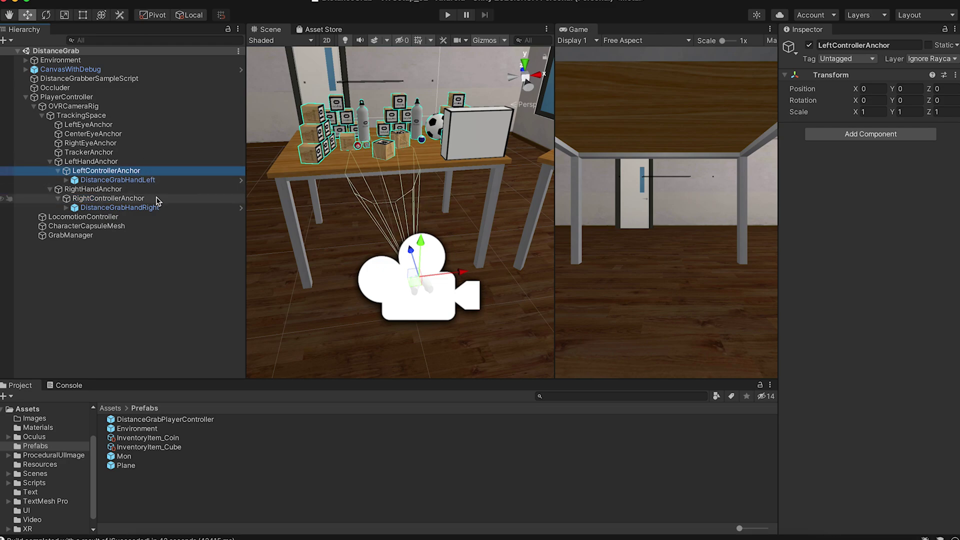
left_click(158, 199)
left_click(158, 173)
left_click(159, 199)
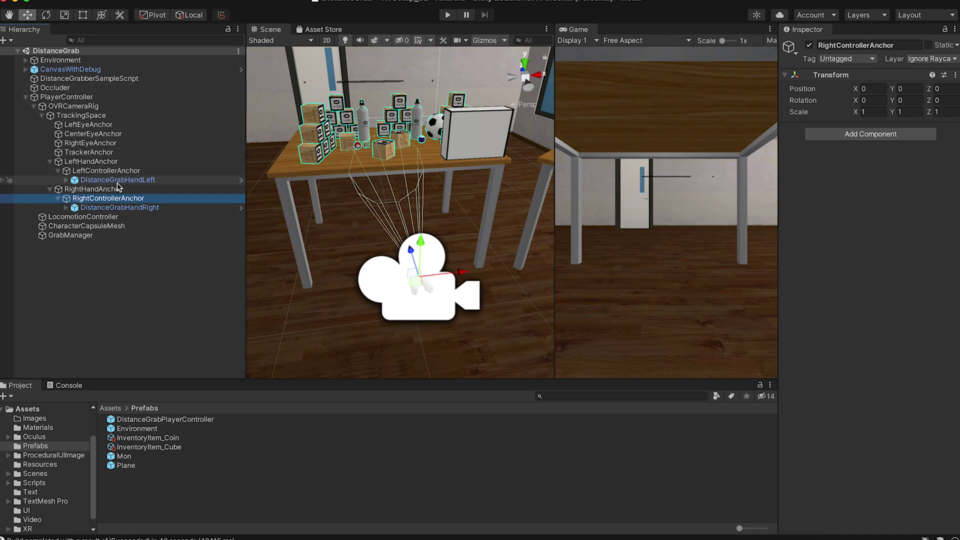
- Search the project assets for "distancegrab" and select the DistanceGrabHandLeft prefab
left_click(588, 395)
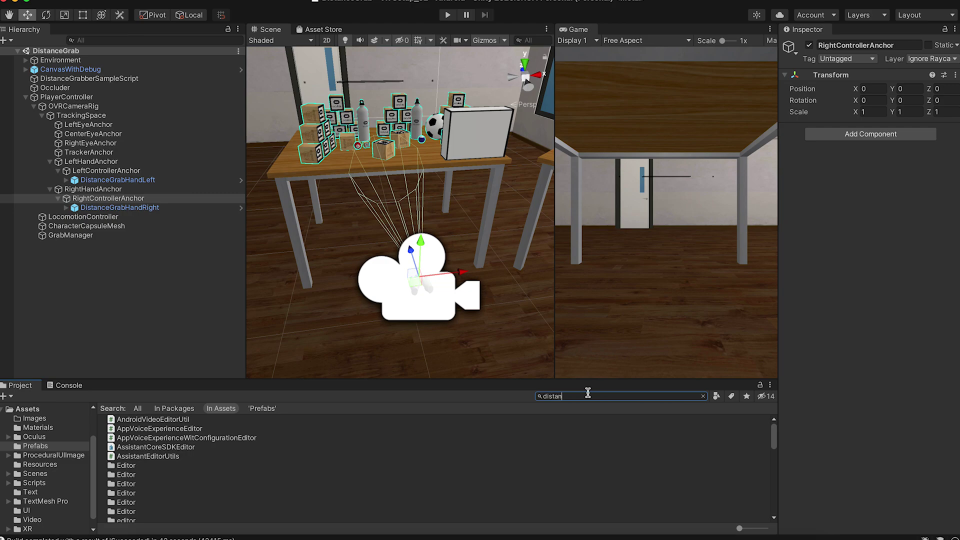
type("distancegrab")
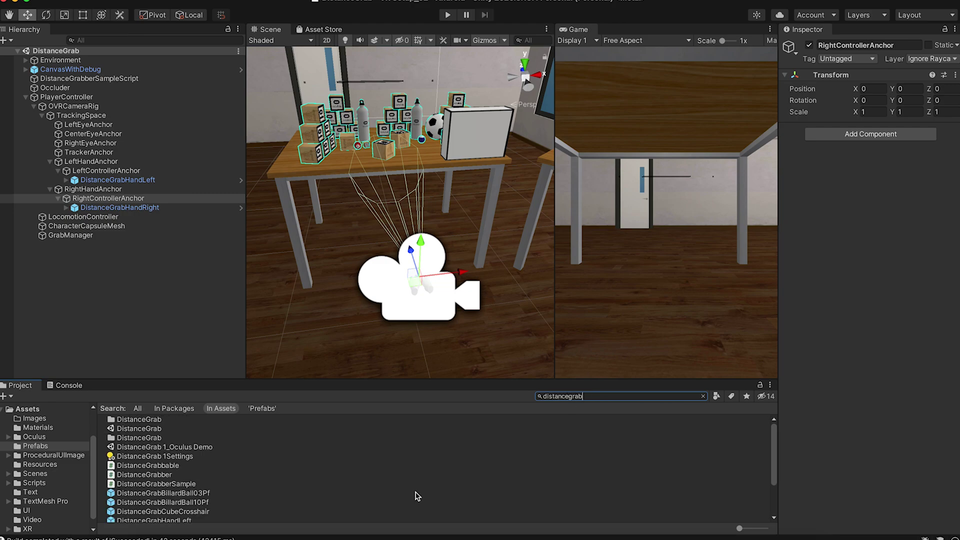
scroll(286, 495, "down", 3)
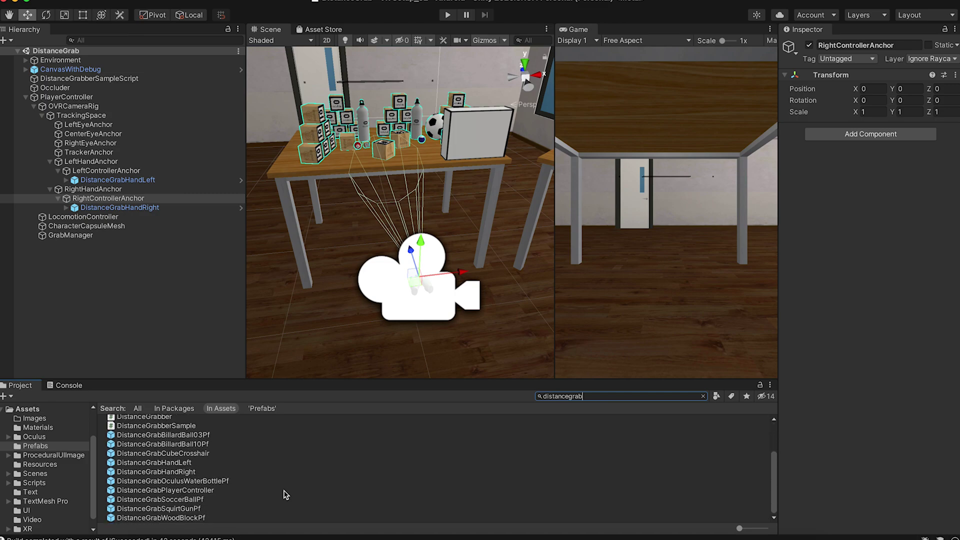
left_click(198, 463)
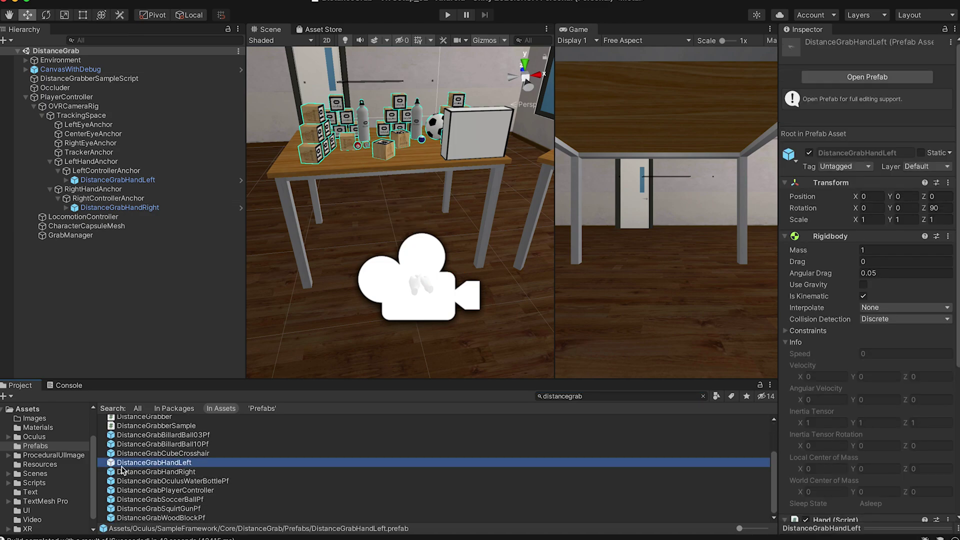
- Place another DistanceGrabHandLeft prefab under LeftControllerAnchor as a trial and delete that extra copy
left_click_drag(200, 465, 174, 180)
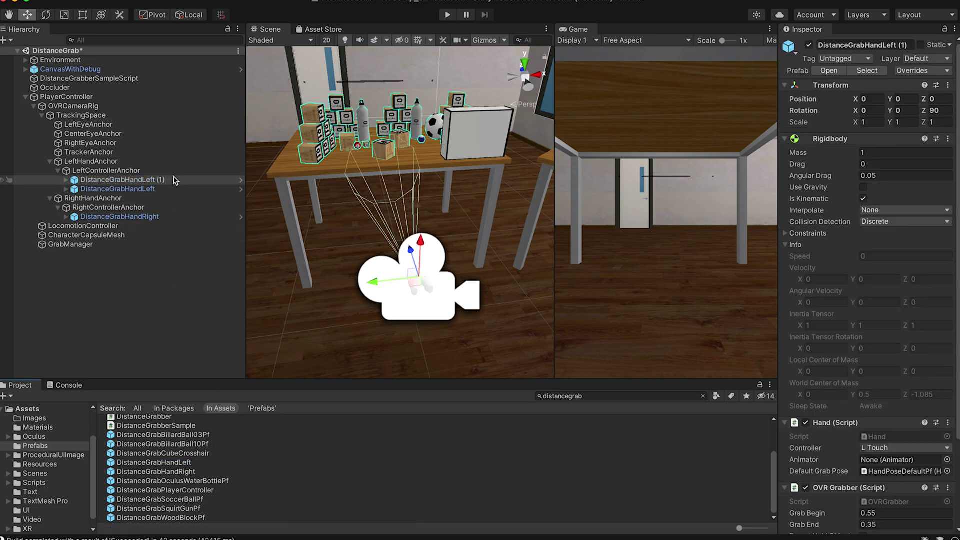
right_click(185, 180)
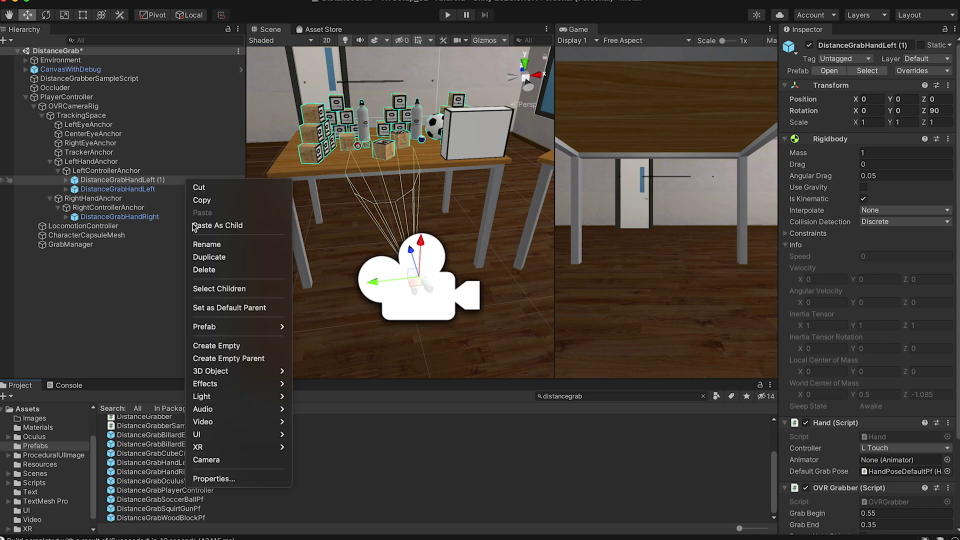
left_click(204, 269)
- Select and expand the DistanceGrabHandLeft object under LeftControllerAnchor and examine its Hand, OVR Grabber and Distance Grabber scripts
left_click_drag(124, 183, 125, 189)
left_click(120, 180)
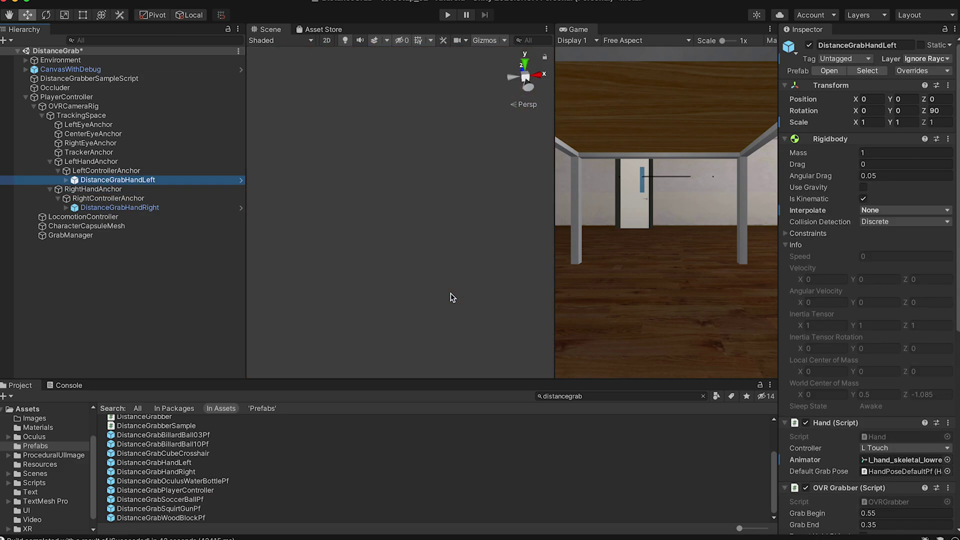
scroll(309, 211, "down", 10)
left_click(66, 180)
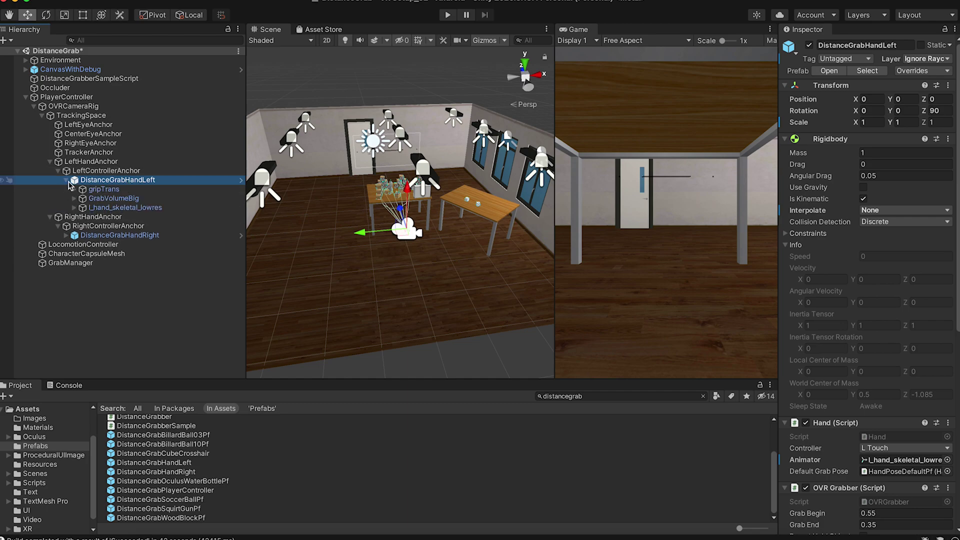
scroll(863, 327, "down", 7)
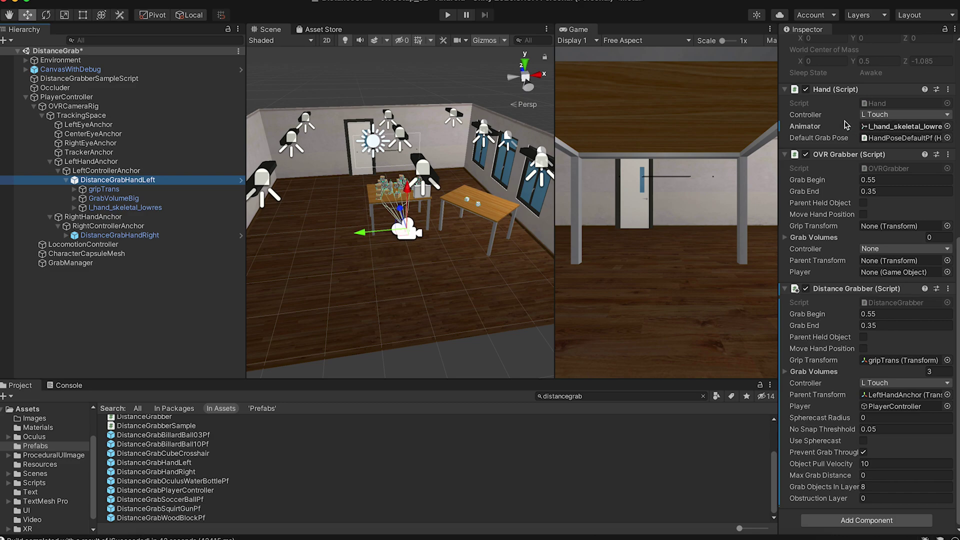
- Switch the Hand script's Controller on DistanceGrabHandLeft to None and set it back to L Touch
left_click(885, 116)
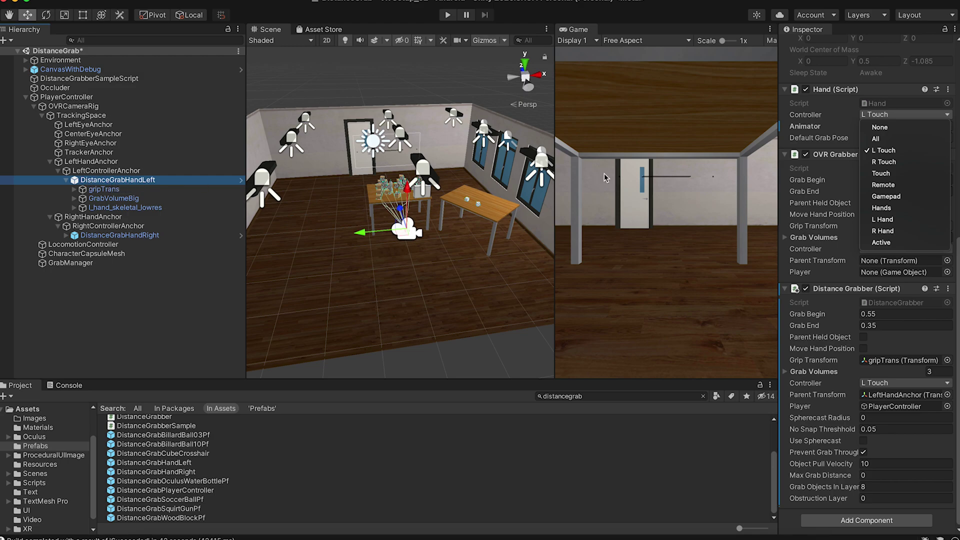
left_click(913, 151)
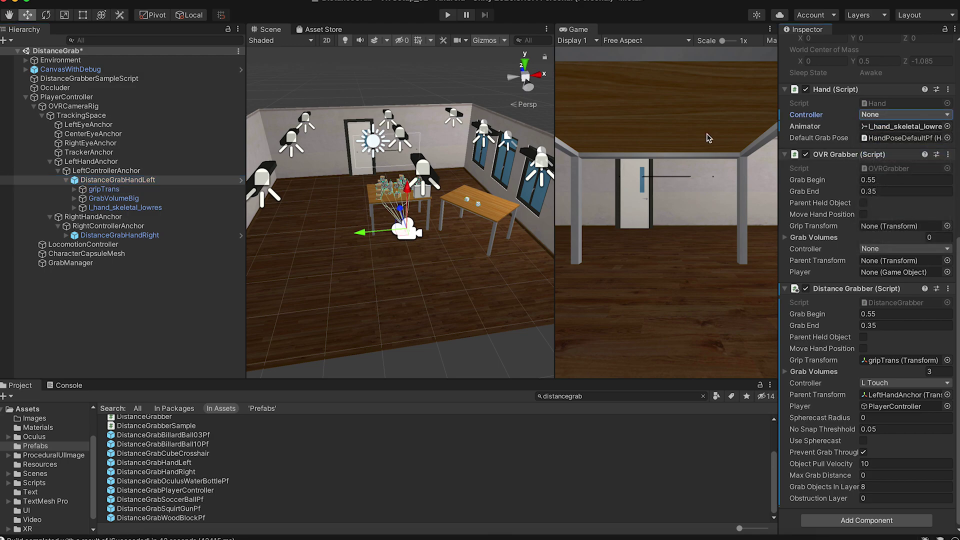
left_click(875, 115)
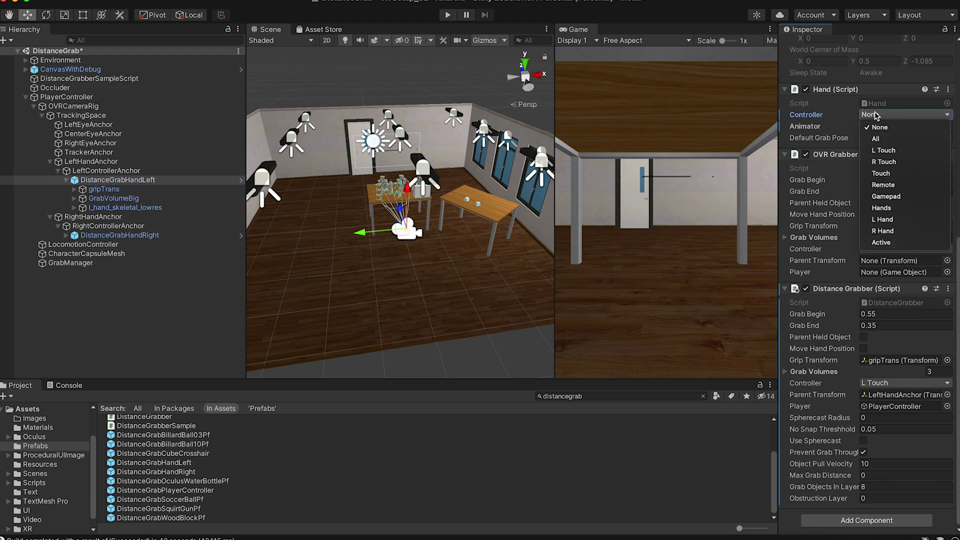
left_click(906, 152)
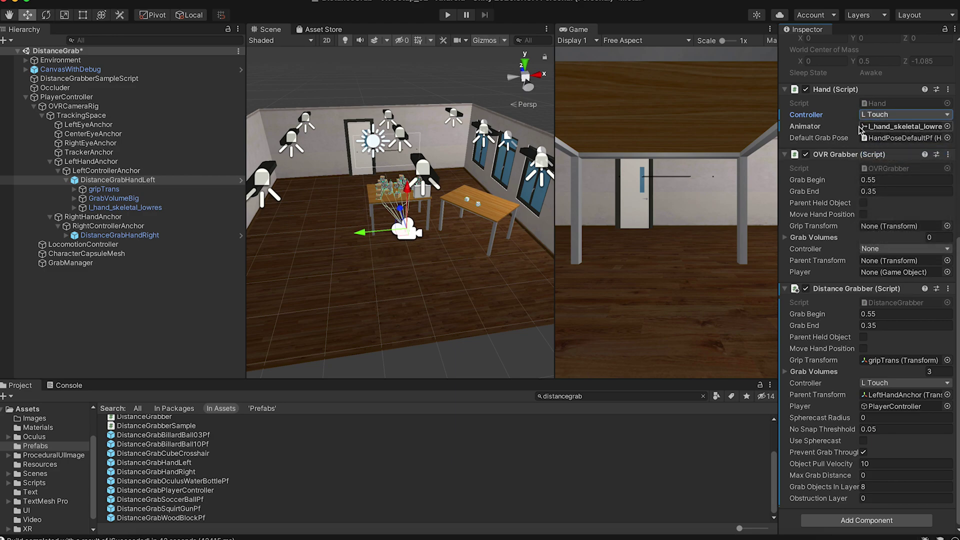
- Review the animators selectable for the Hand script's Animator on DistanceGrabHandLeft, keeping l_hand_skeletal_lowres
left_click(947, 126)
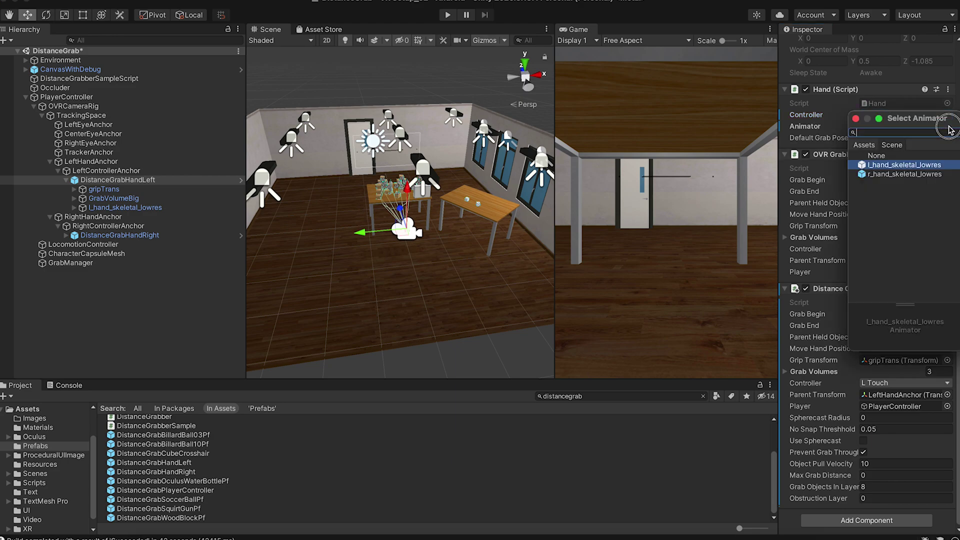
left_click(811, 129)
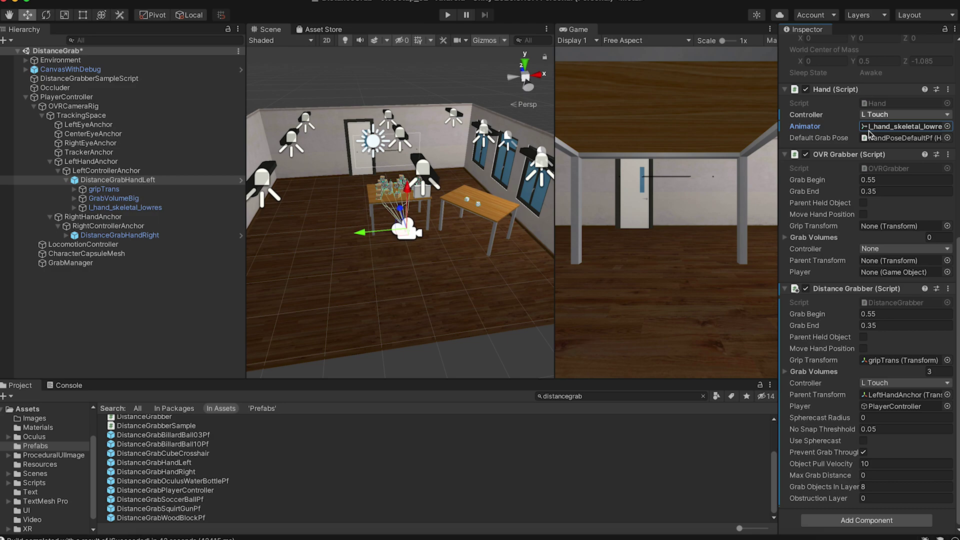
left_click(947, 126)
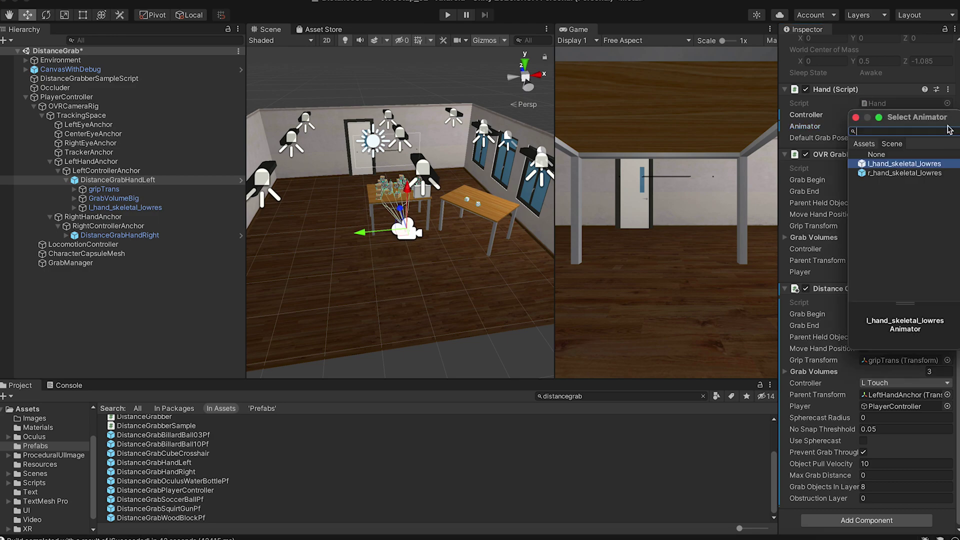
left_click(816, 130)
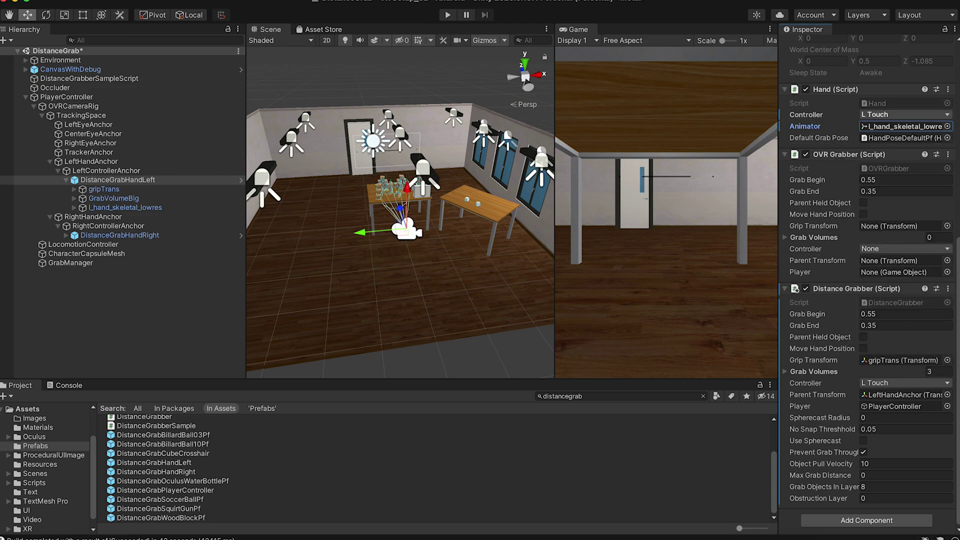
left_click(947, 126)
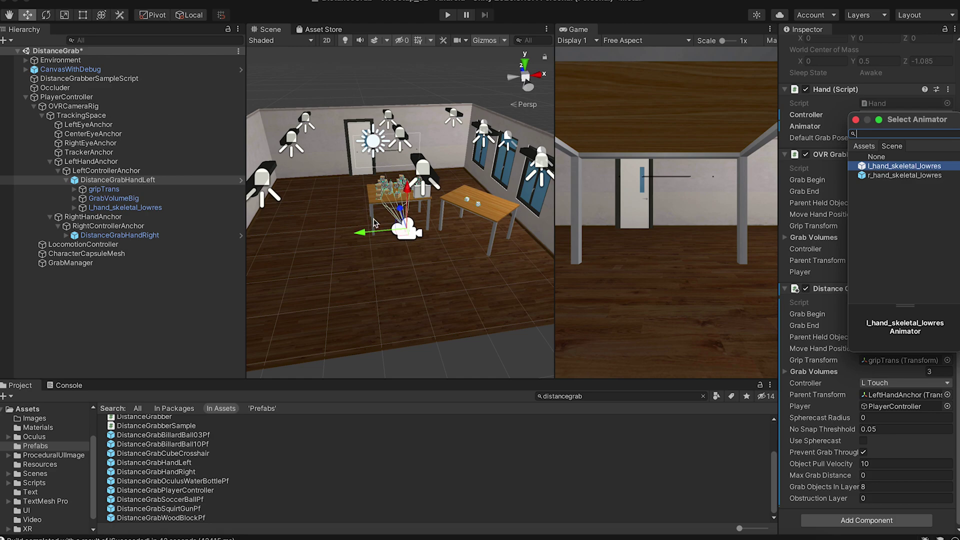
left_click(157, 185)
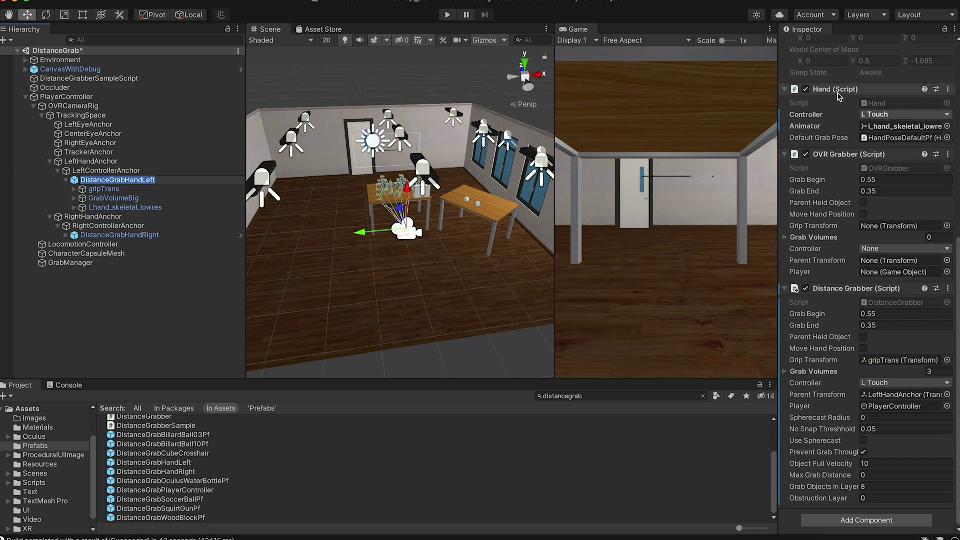
- Examine the Rigidbody, Hand, OVR Grabber and Distance Grabber settings of DistanceGrabHandLeft
scroll(834, 141, "up", 8)
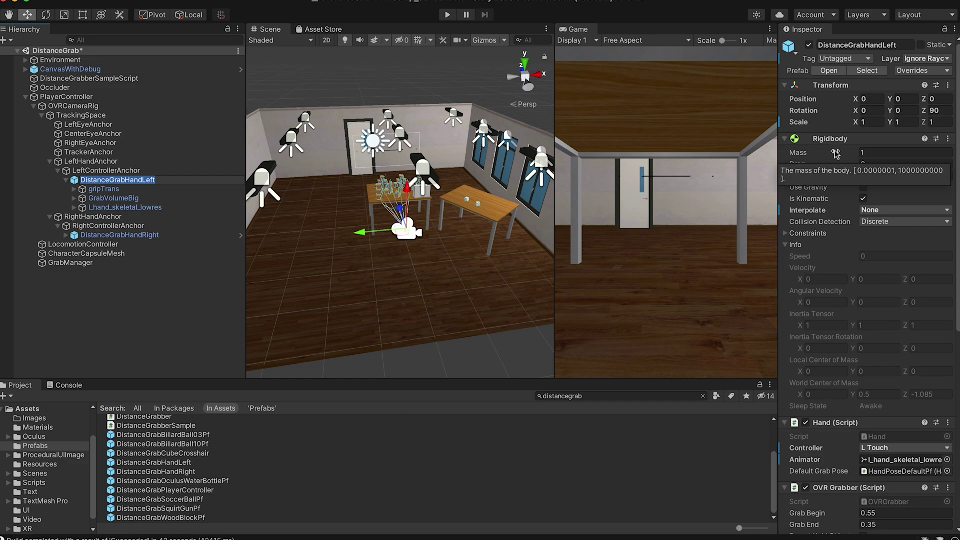
scroll(835, 158, "down", 8)
scroll(836, 154, "up", 8)
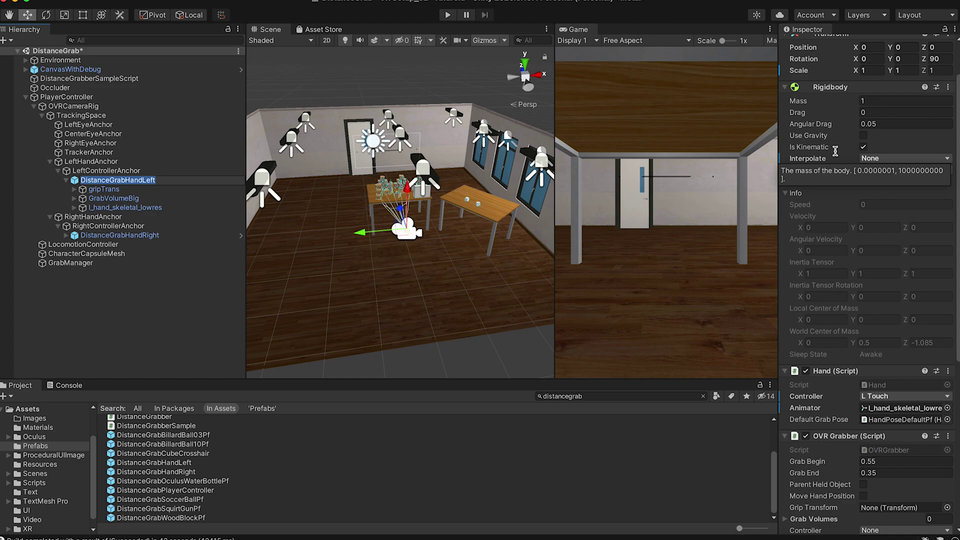
scroll(848, 247, "down", 8)
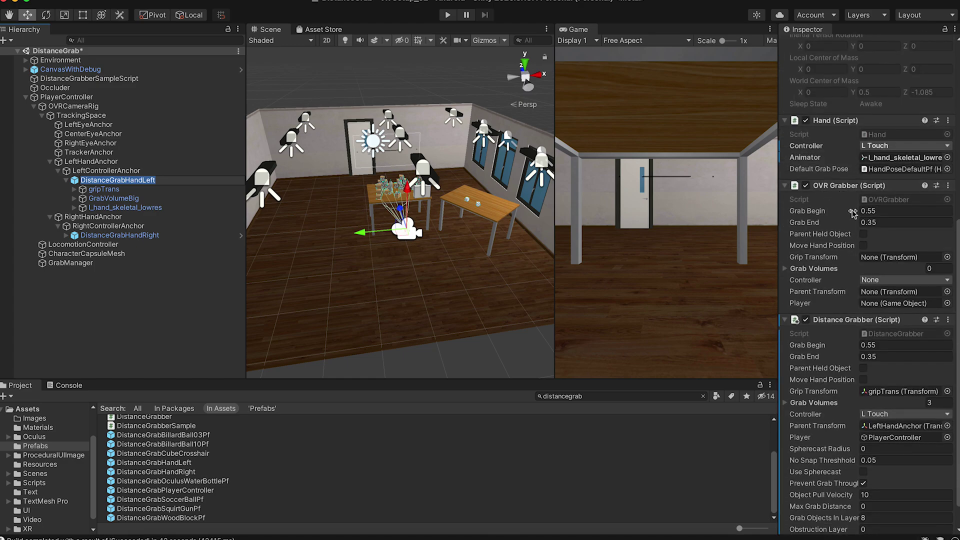
scroll(850, 219, "down", 1)
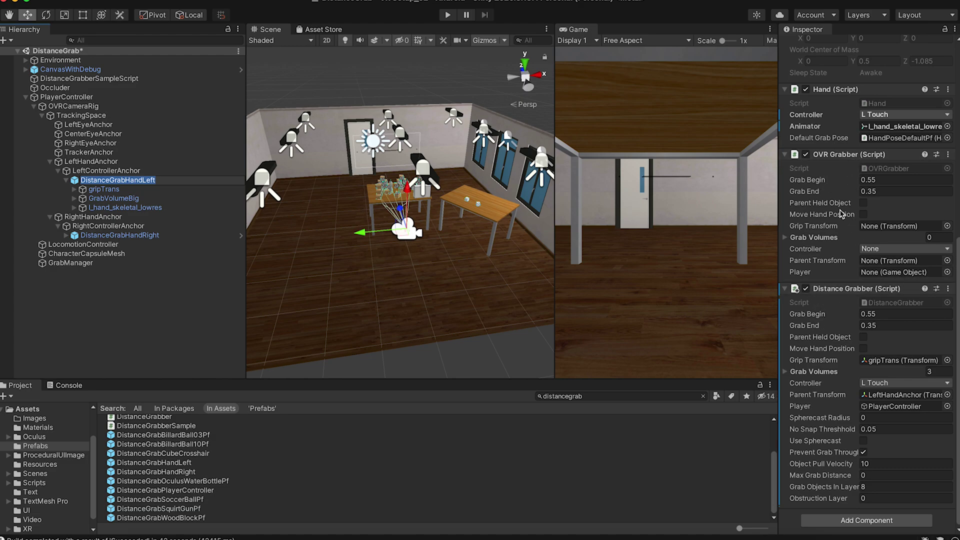
scroll(843, 214, "up", 1)
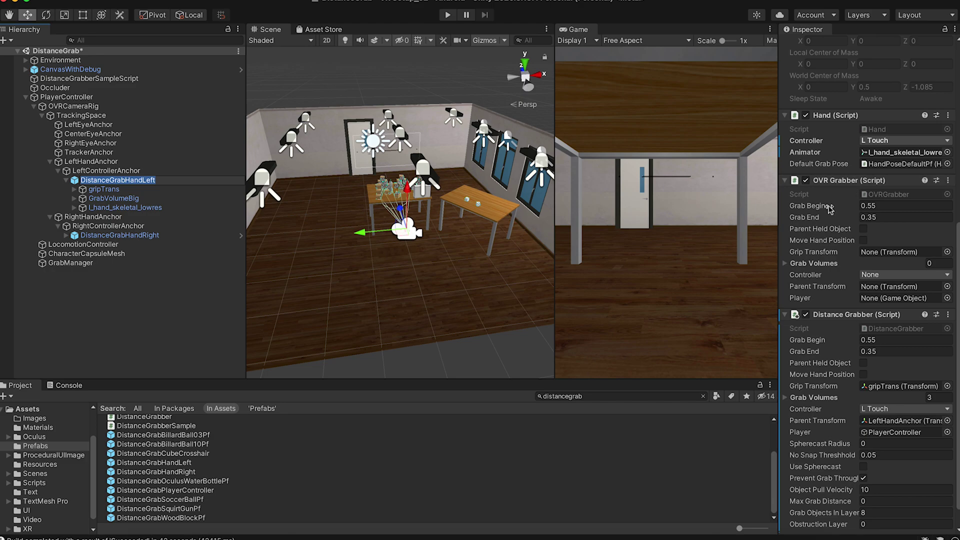
scroll(831, 215, "down", 1)
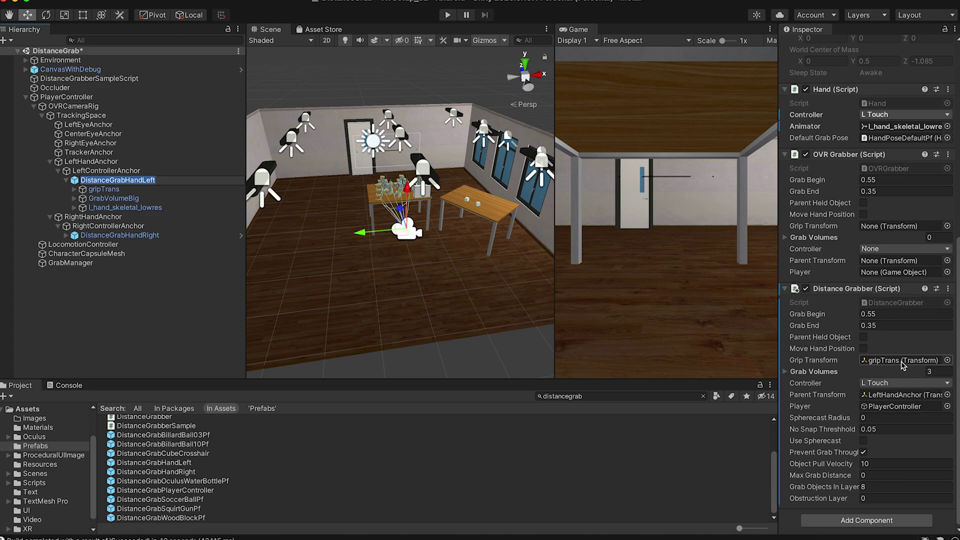
- Check the gripTrans child object, return to DistanceGrabHandLeft and lock the Inspector on it with the Distance Grabber settings in view
left_click(119, 190)
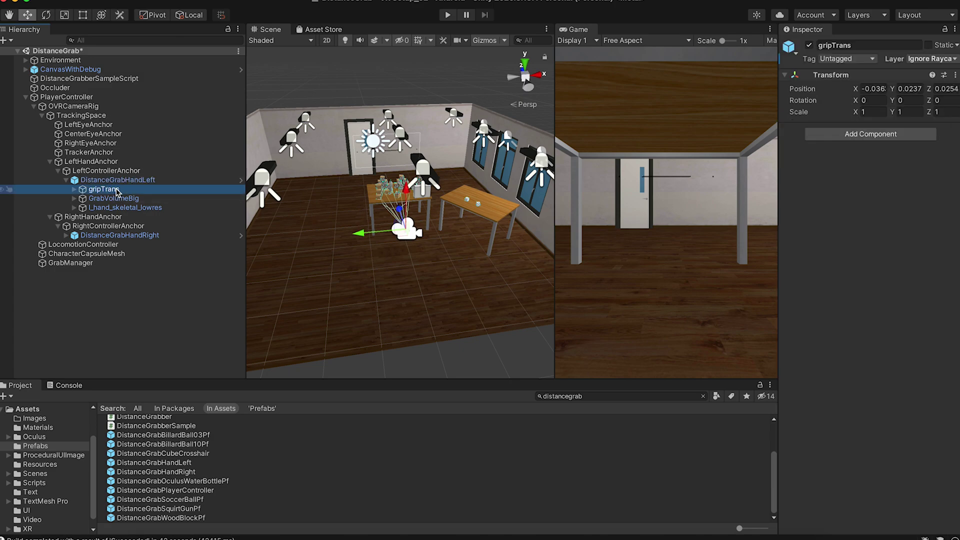
left_click(120, 180)
left_click(945, 28)
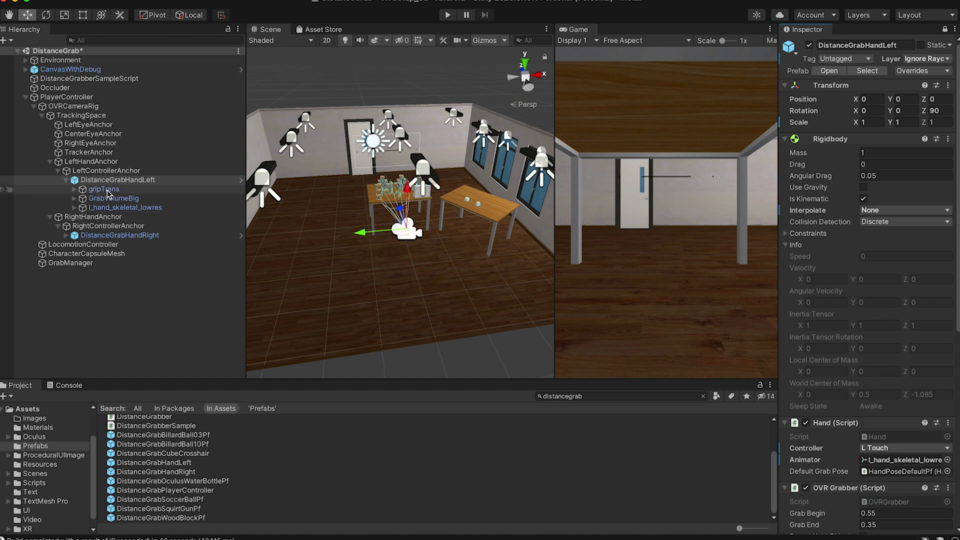
scroll(848, 404, "down", 10)
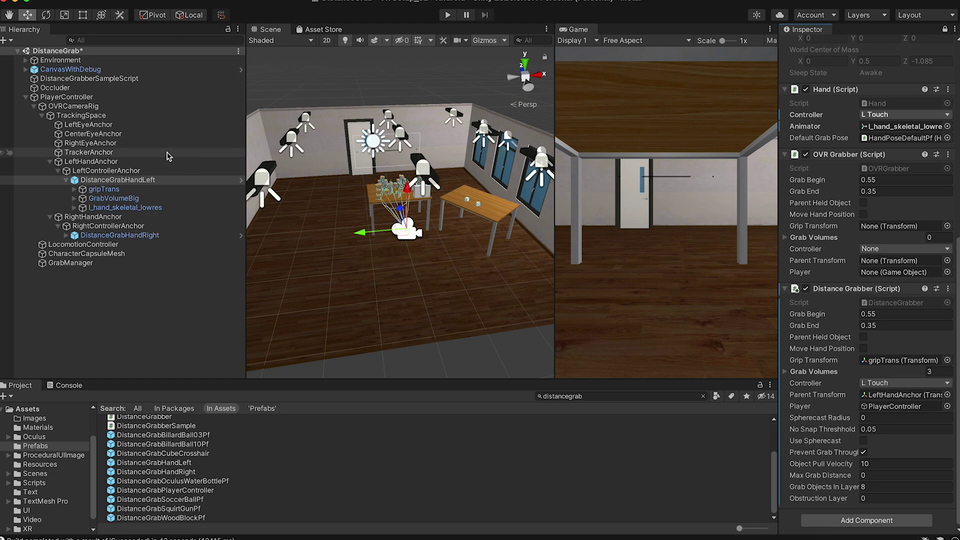
- Try to assign LeftControllerAnchor as the Parent Transform of the Distance Grabber script on DistanceGrabHandLeft
left_click(121, 173)
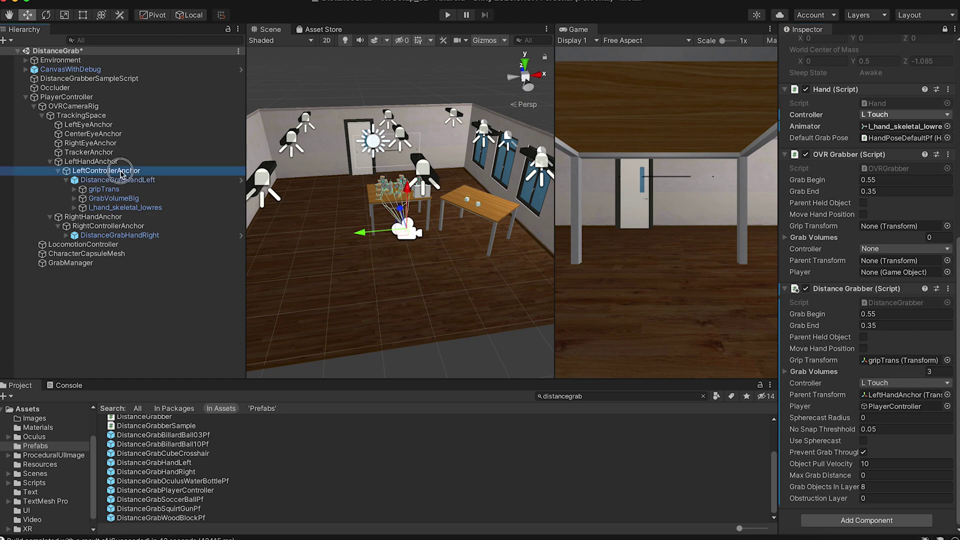
left_click_drag(121, 173, 874, 399)
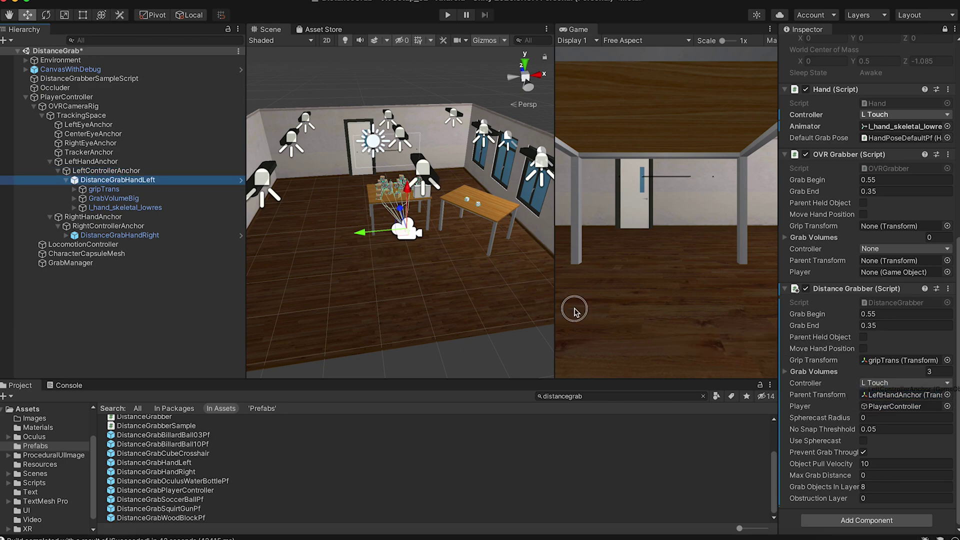
left_click(155, 172)
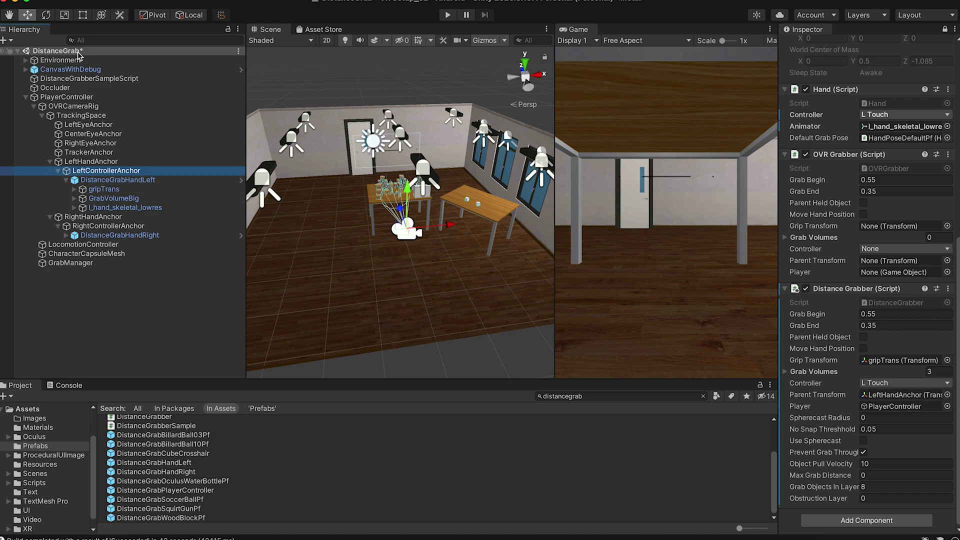
- Assign PlayerController as the Player of the Distance Grabber script and select PlayerController in the scene
left_click_drag(84, 100, 933, 408)
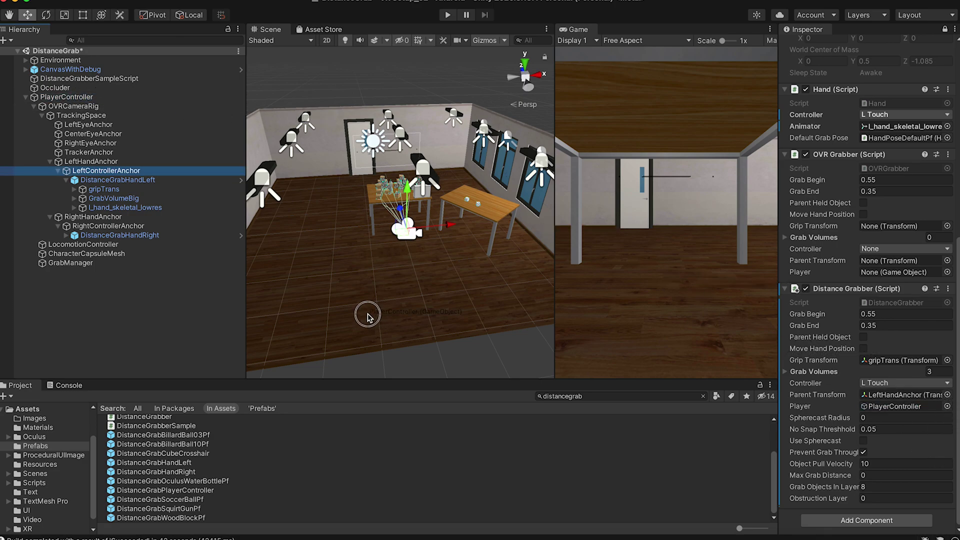
left_click(112, 98)
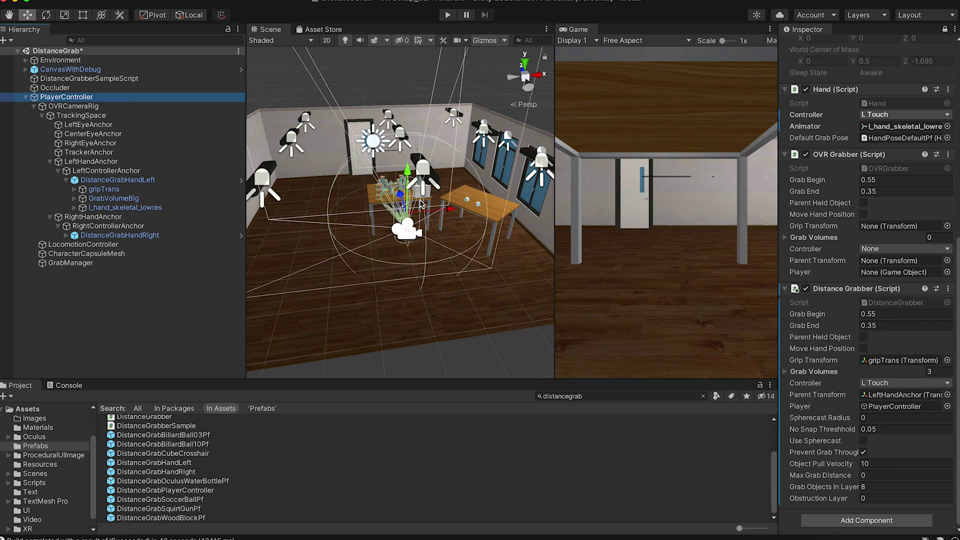